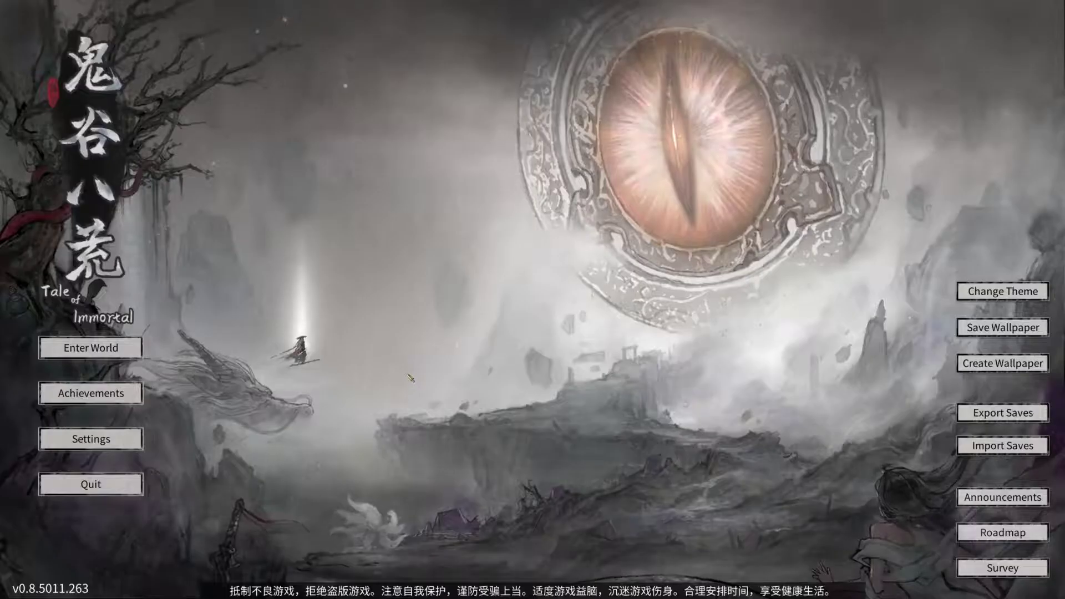
Start a new Nightmare-difficulty game in a save slot, then view and reroll its destinies and stats
{"action": "left_click", "coordinate": [92, 348]}
{"action": "left_click", "coordinate": [758, 218]}
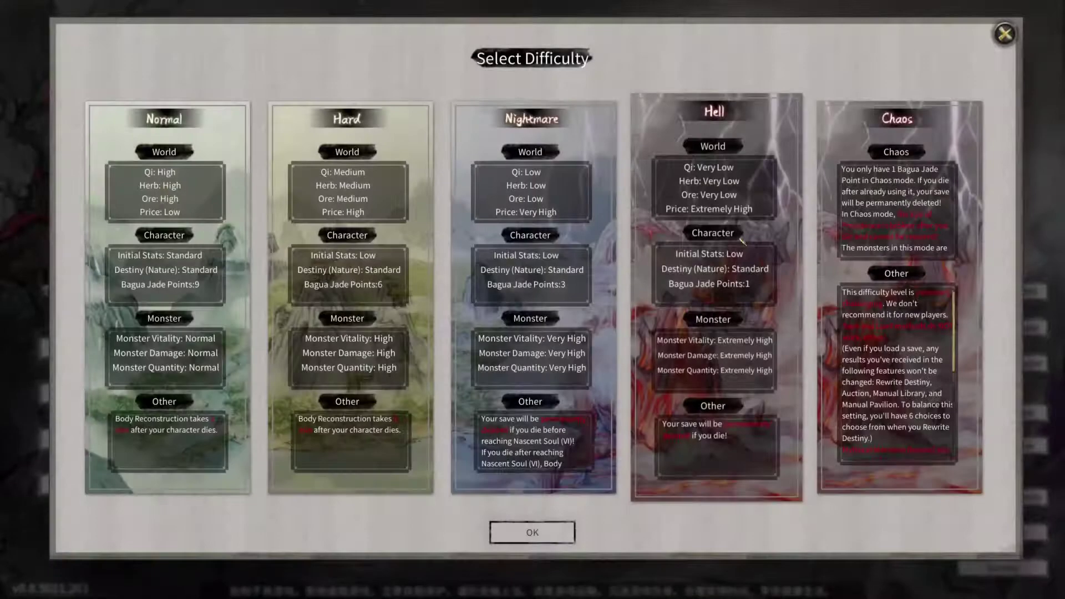
{"action": "left_click", "coordinate": [551, 487]}
{"action": "left_click", "coordinate": [544, 541]}
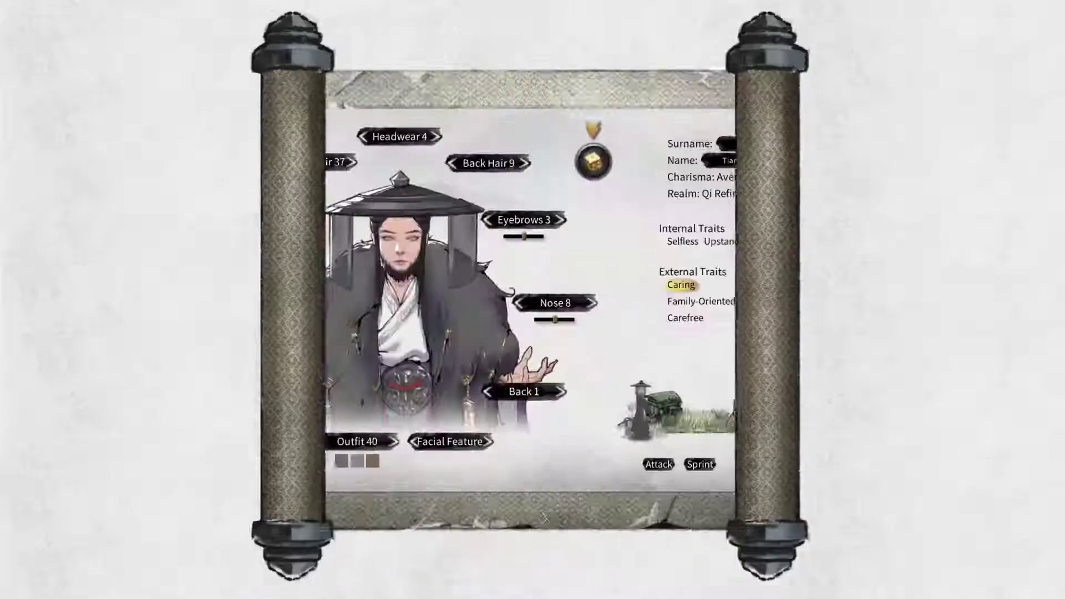
{"action": "left_click", "coordinate": [138, 200]}
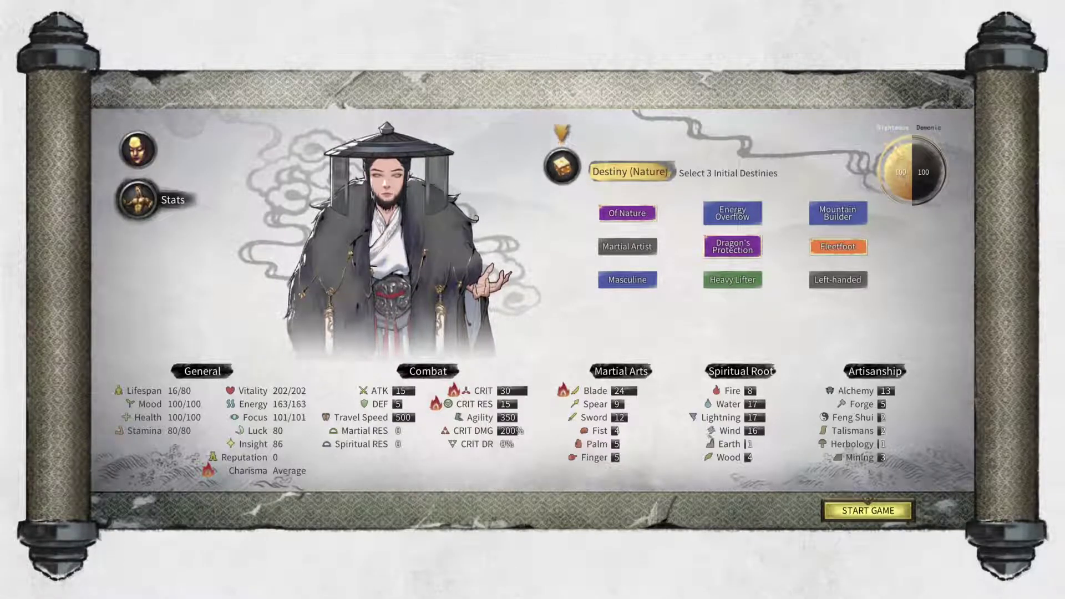
{"action": "left_click", "coordinate": [562, 167]}
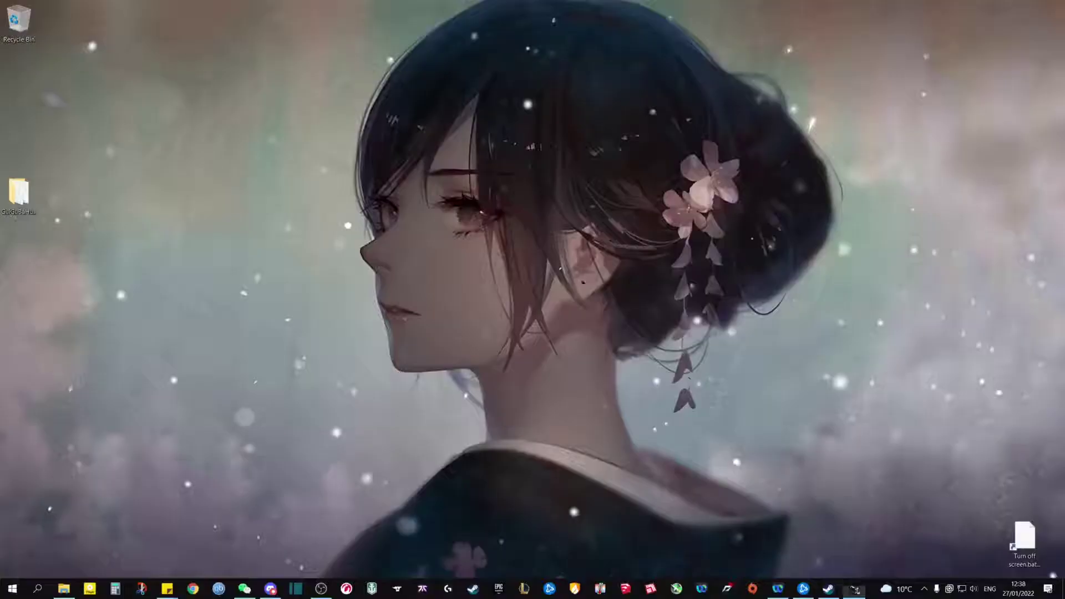
Run the trainer from its desktop folder with 8 Red Traits, then reroll in the game
{"action": "double_click", "coordinate": [28, 201]}
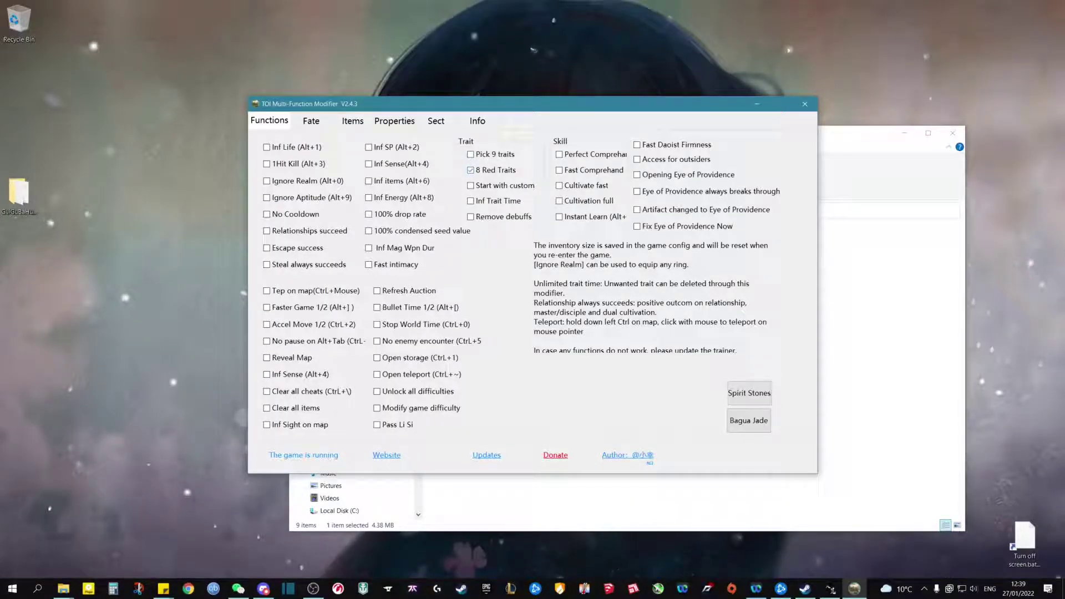
{"action": "left_click", "coordinate": [830, 588]}
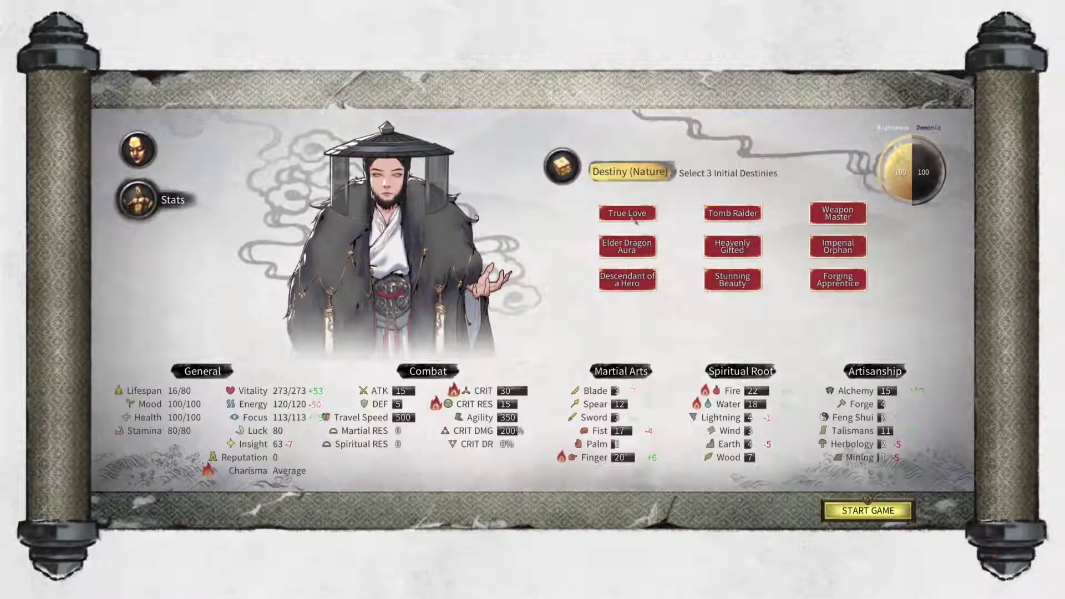
Pick red destinies and reroll, then switch the trainer from 8 Red Traits to Start with custom
{"action": "left_click", "coordinate": [732, 247]}
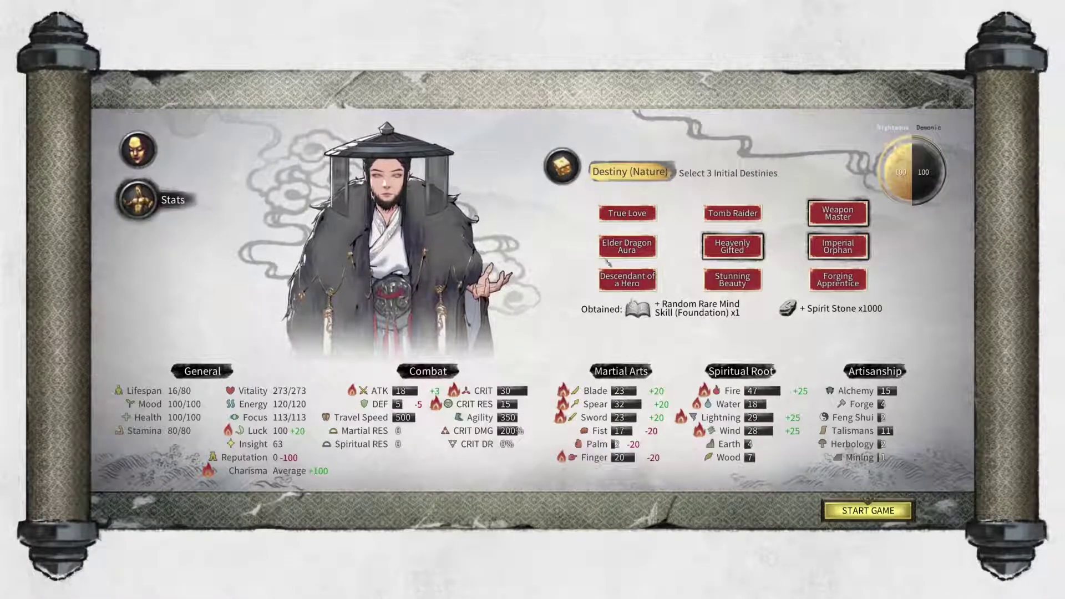
{"action": "mouse_move", "coordinate": [626, 247]}
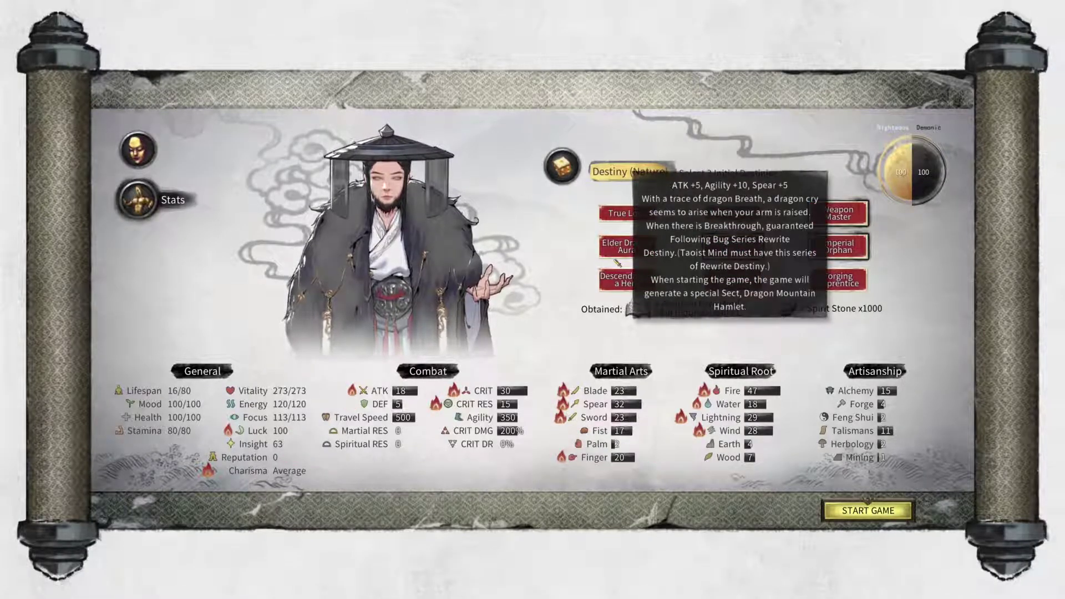
{"action": "left_click", "coordinate": [562, 167]}
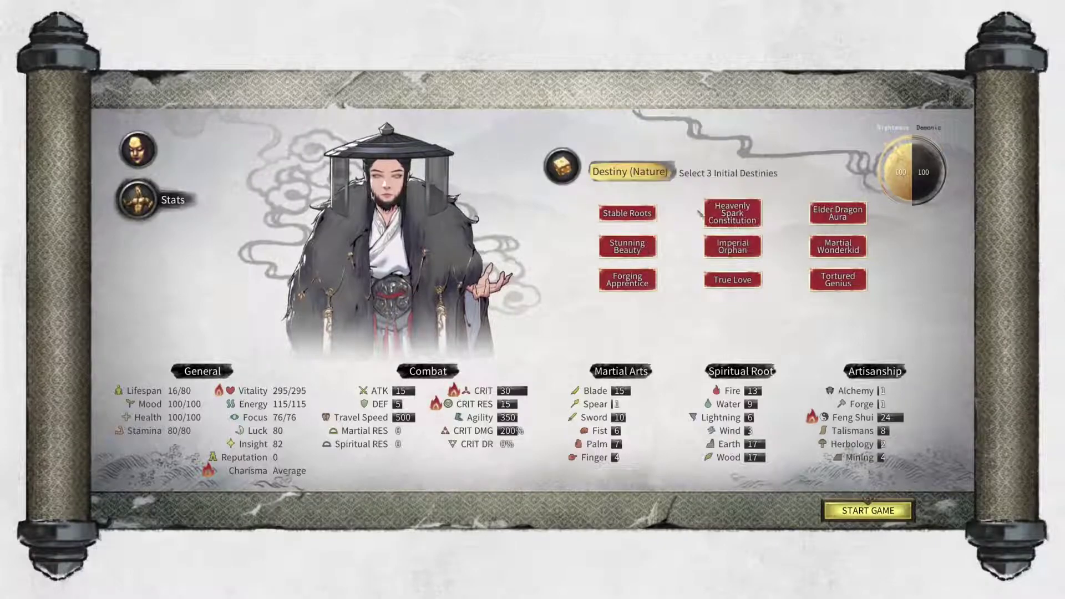
{"action": "key", "text": "alt+Tab"}
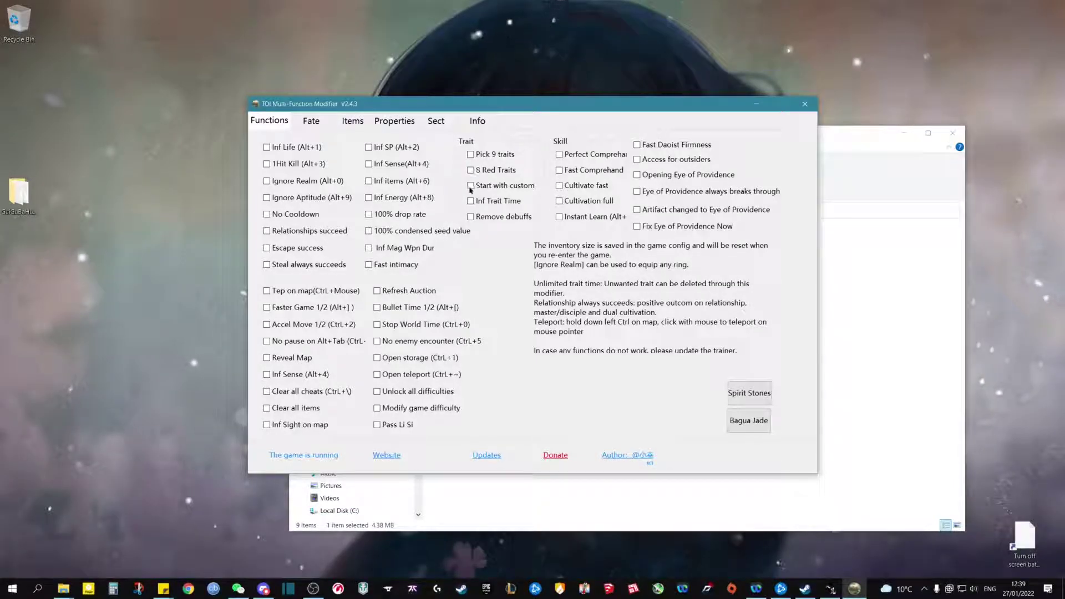
{"action": "left_click", "coordinate": [470, 187]}
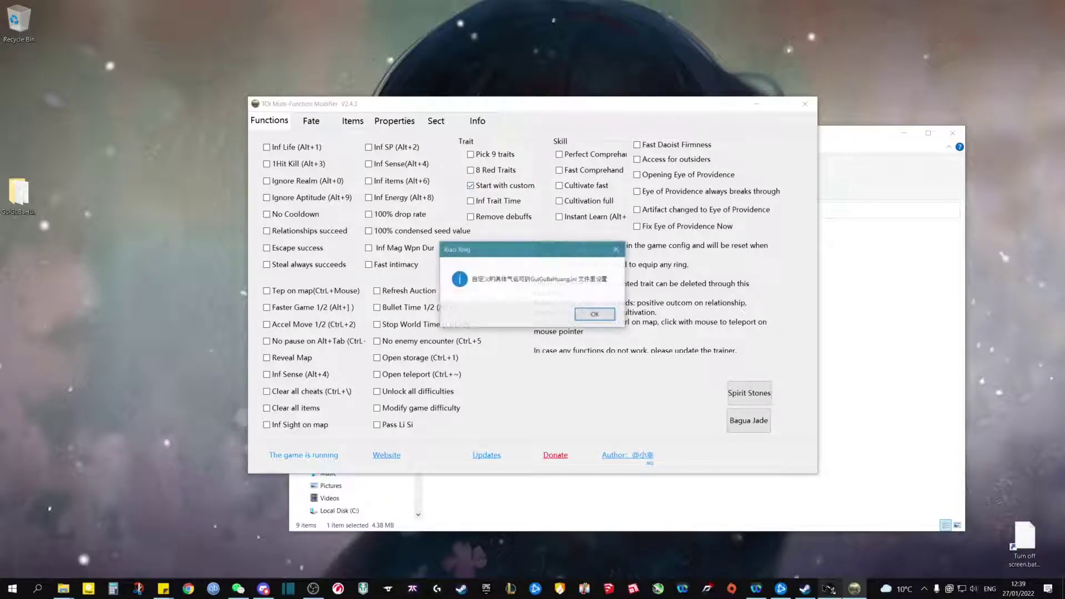
{"action": "key", "text": "Return"}
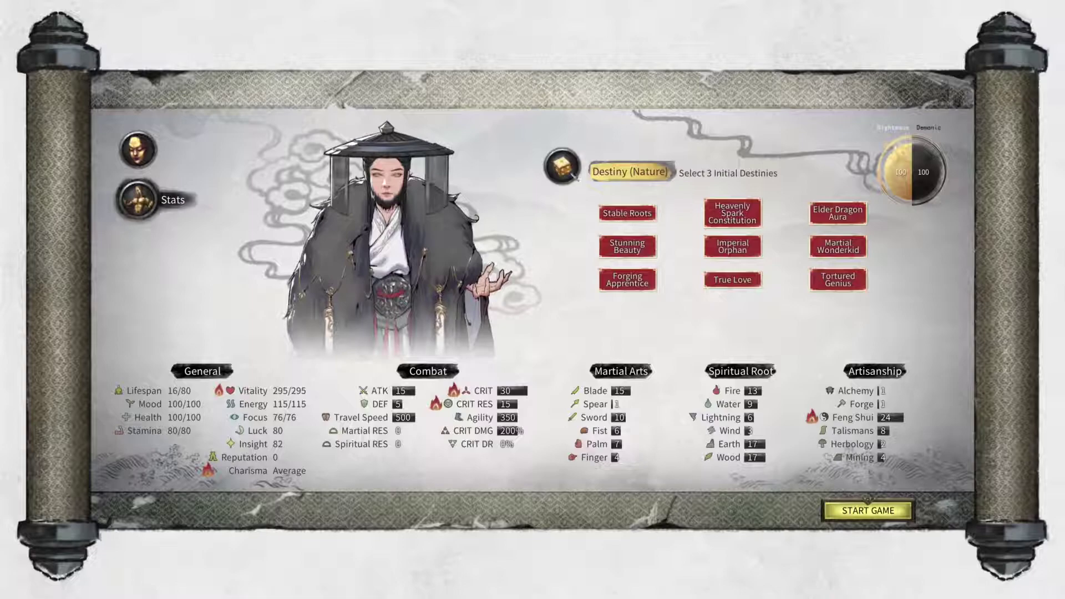
Reroll for the custom set and pick Ghost Valley Prospect and Ghost Valley Disciple
{"action": "left_click", "coordinate": [574, 176]}
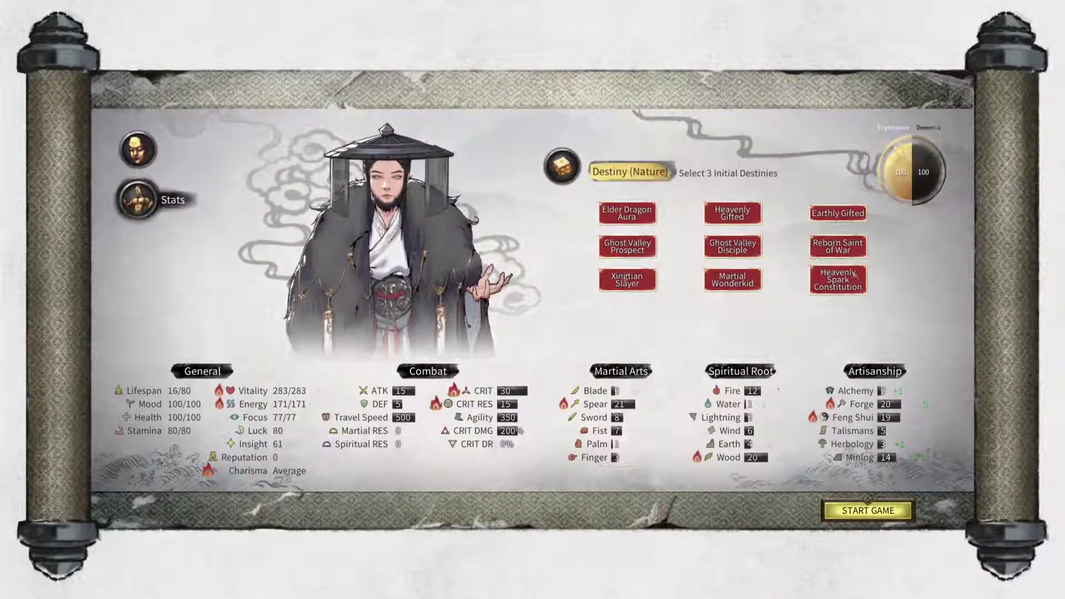
{"action": "left_click", "coordinate": [628, 247]}
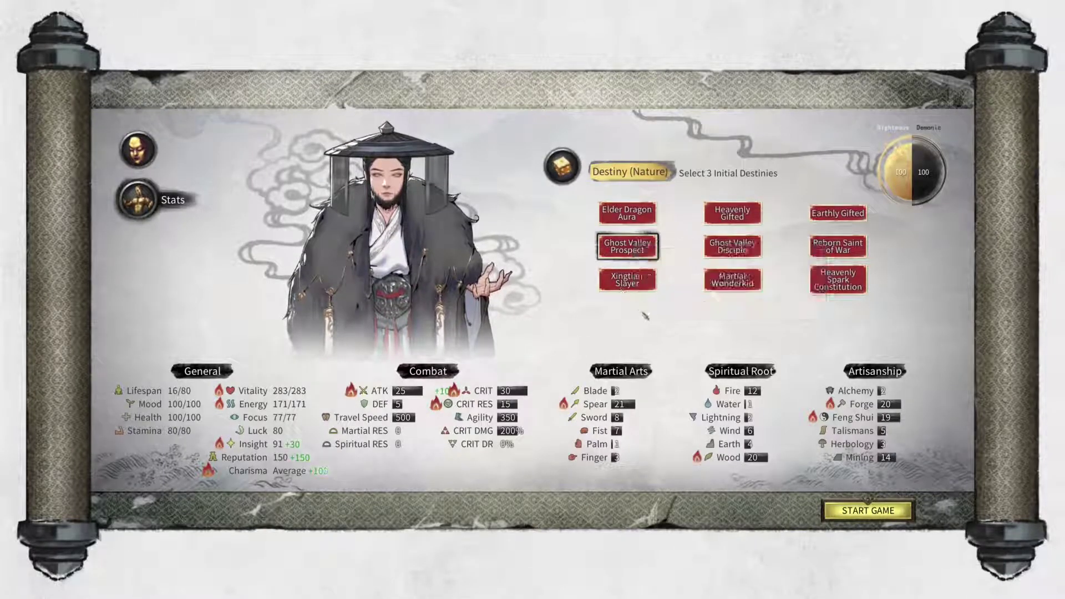
{"action": "mouse_move", "coordinate": [733, 247]}
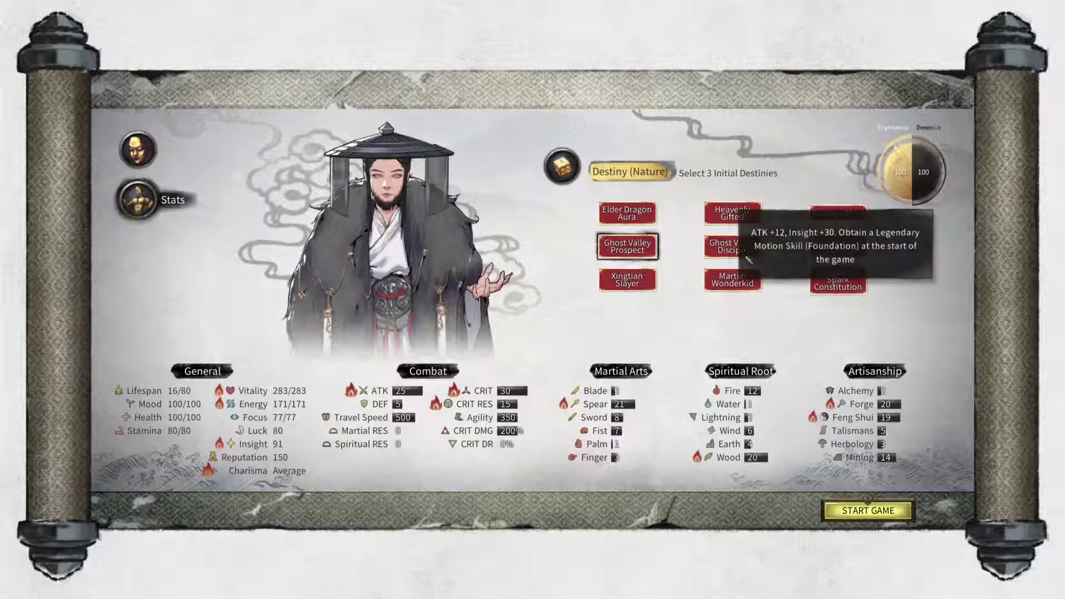
{"action": "left_click", "coordinate": [741, 252]}
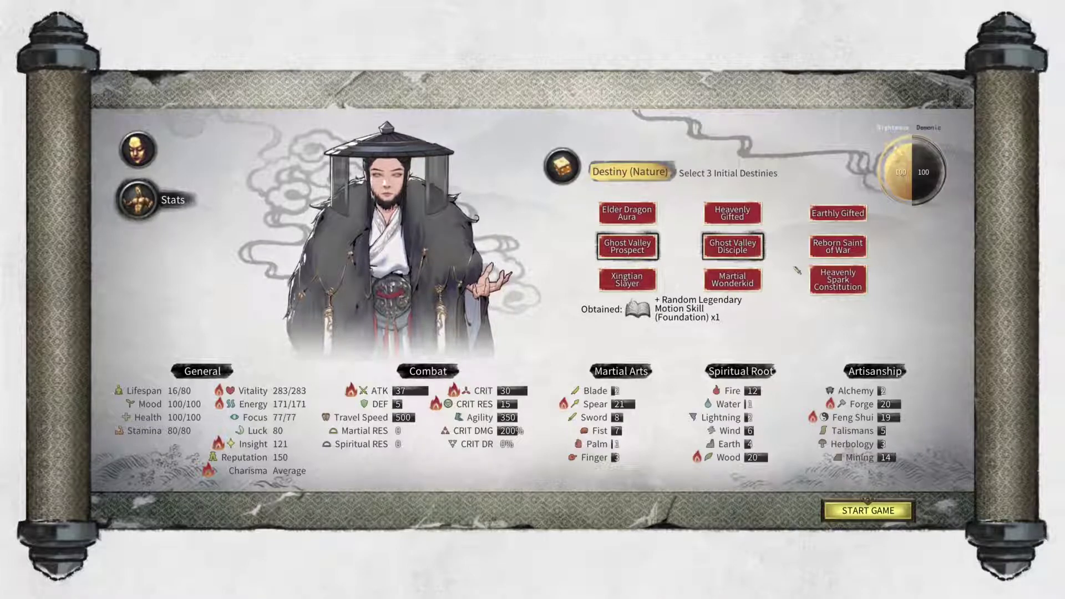
Arrange the trainer and folder windows on the desktop and open GuiGuBaHuang.ini in Notepad
{"action": "key", "text": "alt+Tab"}
{"action": "left_click_drag", "start_coordinate": [685, 143], "coordinate": [753, 109]}
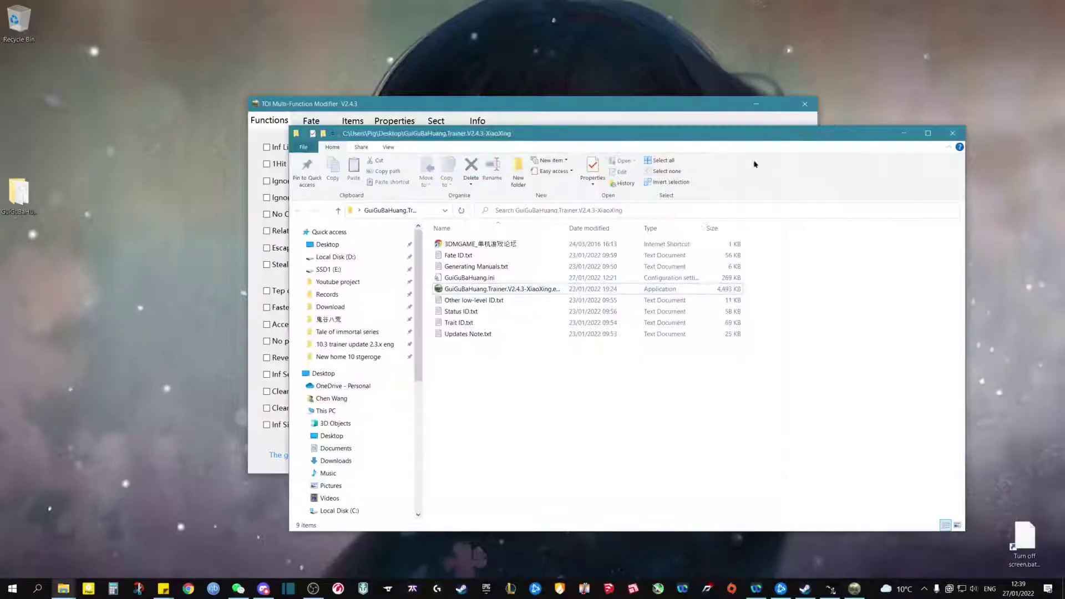
{"action": "left_click_drag", "start_coordinate": [300, 103], "coordinate": [167, 68]}
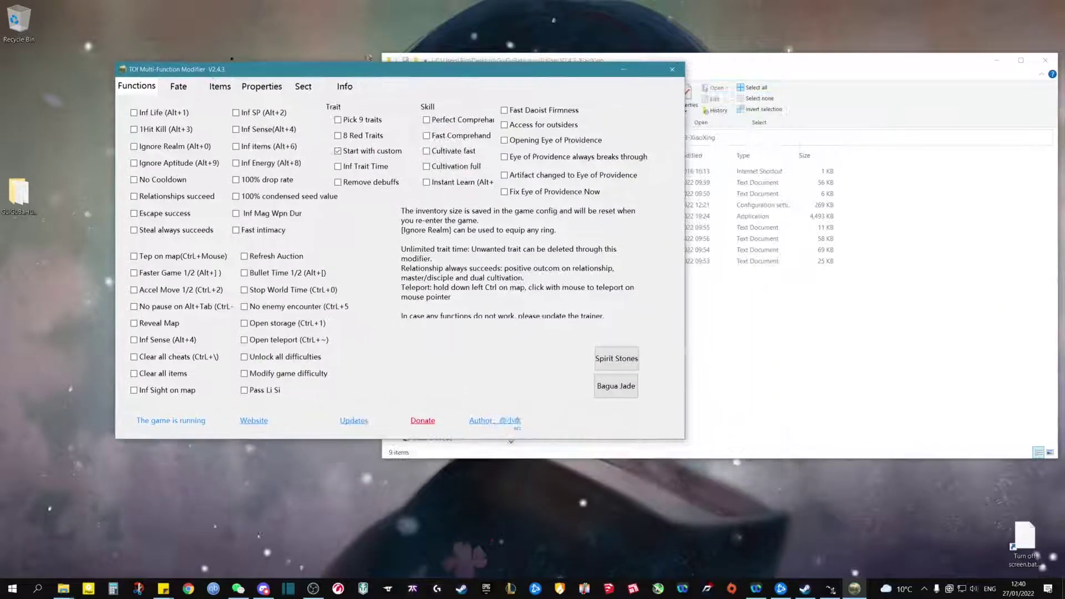
{"action": "left_click", "coordinate": [734, 67]}
{"action": "left_click_drag", "start_coordinate": [734, 66], "coordinate": [647, 90]}
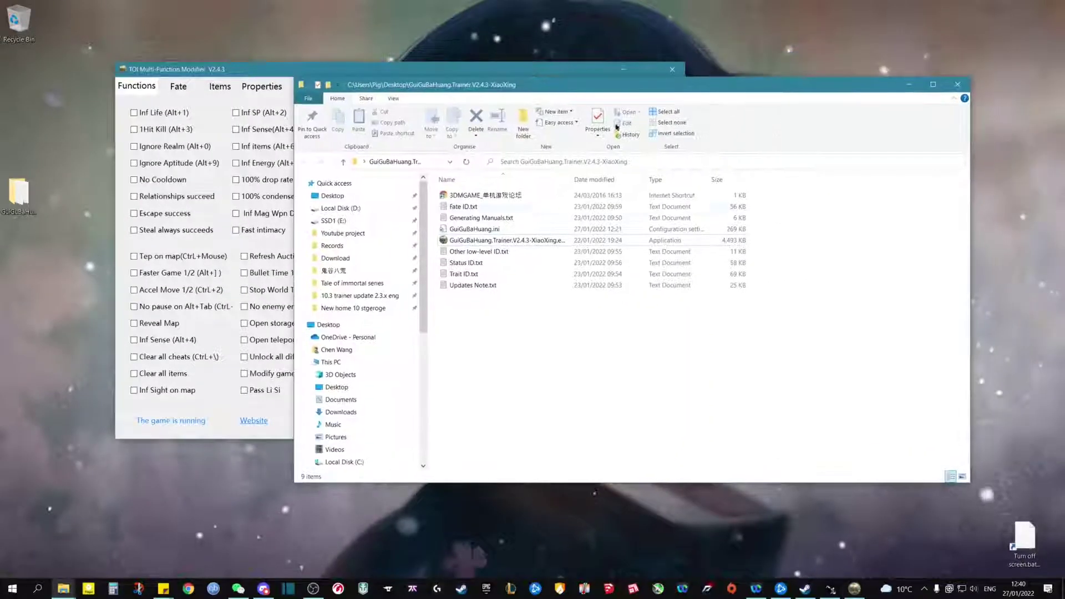
{"action": "double_click", "coordinate": [478, 229]}
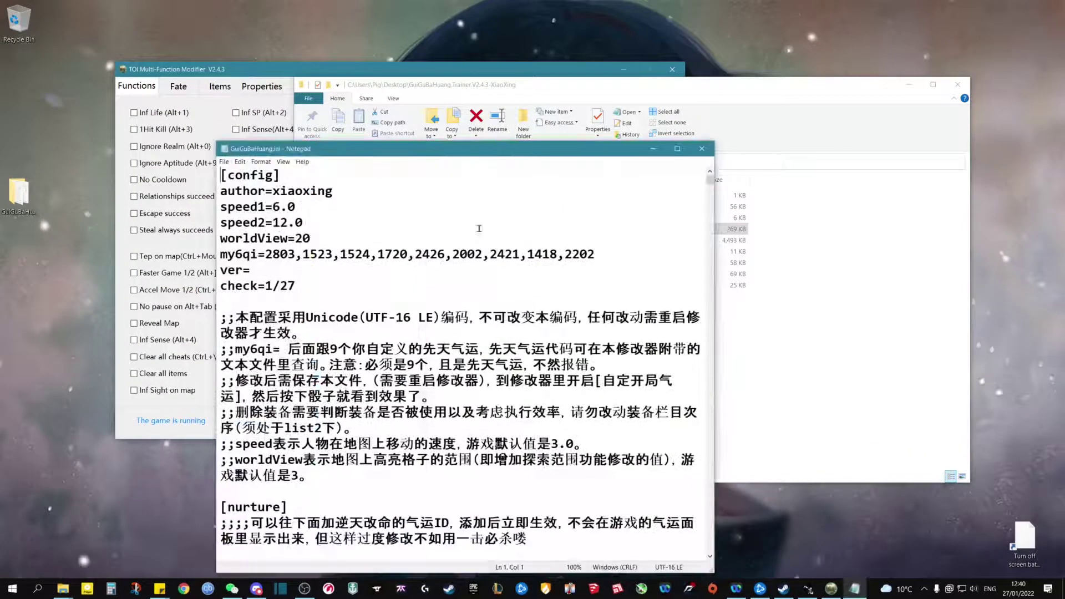
Inspect the destiny IDs on the my6qi line and place the ini beside the trainer folder
{"action": "left_click_drag", "start_coordinate": [267, 254], "coordinate": [488, 253]}
{"action": "left_click", "coordinate": [489, 245]}
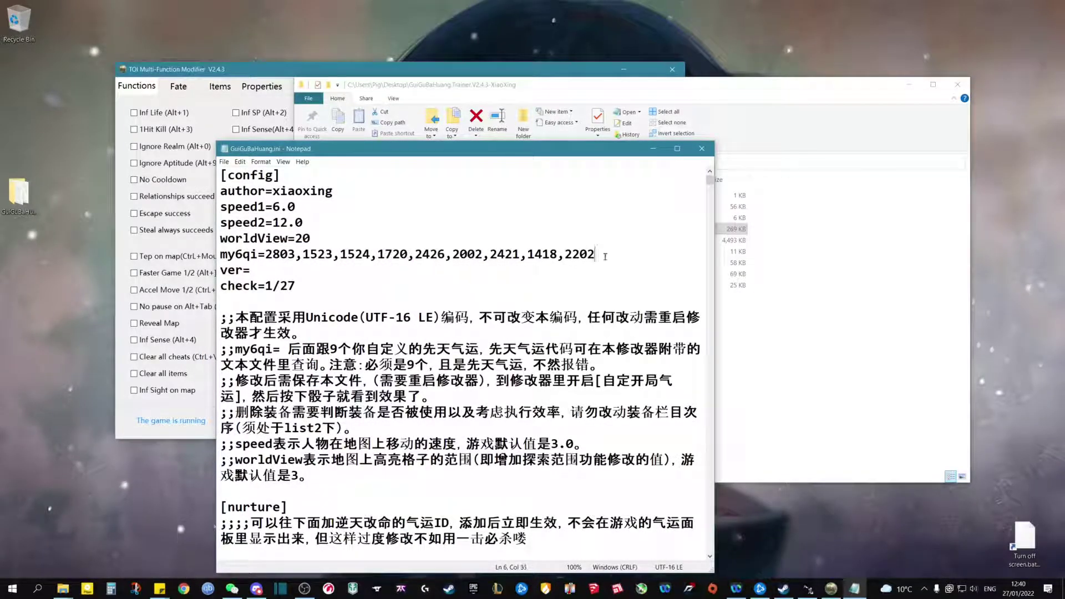
{"action": "mouse_move", "coordinate": [271, 254]}
{"action": "left_mouse_down"}
{"action": "mouse_move", "coordinate": [220, 254]}
{"action": "mouse_move", "coordinate": [479, 254]}
{"action": "left_mouse_up"}
{"action": "left_click_drag", "start_coordinate": [596, 254], "coordinate": [497, 254]}
{"action": "left_click", "coordinate": [497, 255]}
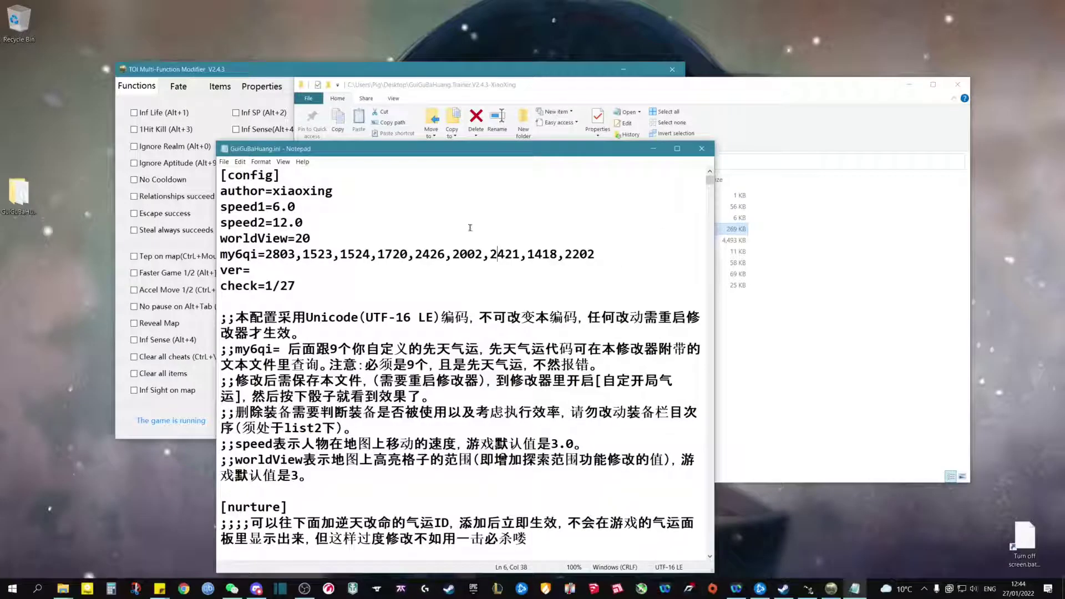
{"action": "key", "text": "shift+End"}
{"action": "key", "text": "End"}
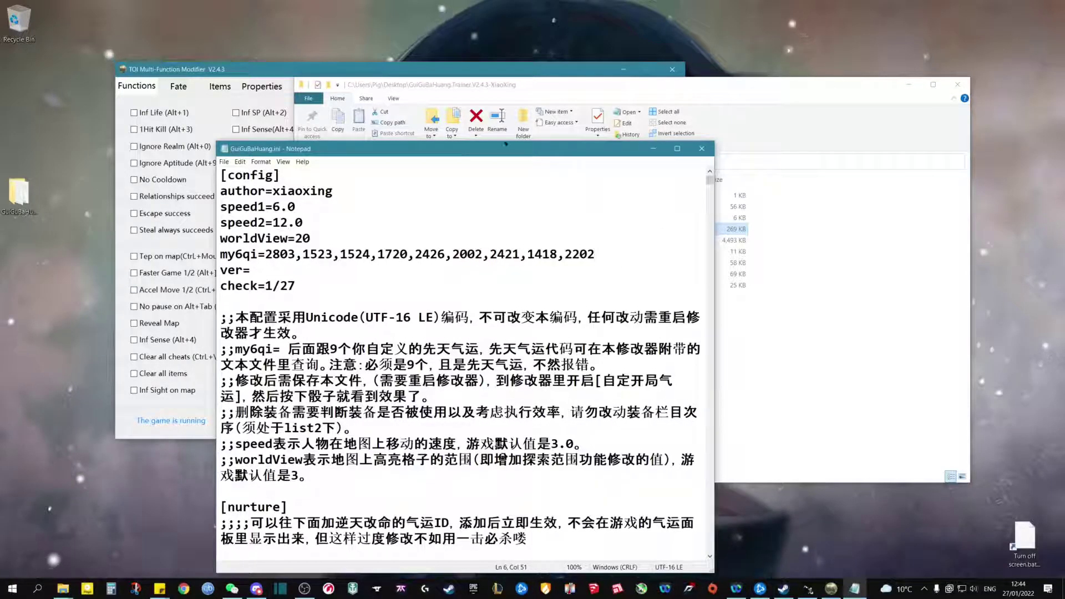
{"action": "left_click_drag", "start_coordinate": [506, 145], "coordinate": [400, 74]}
{"action": "left_click_drag", "start_coordinate": [650, 84], "coordinate": [775, 87]}
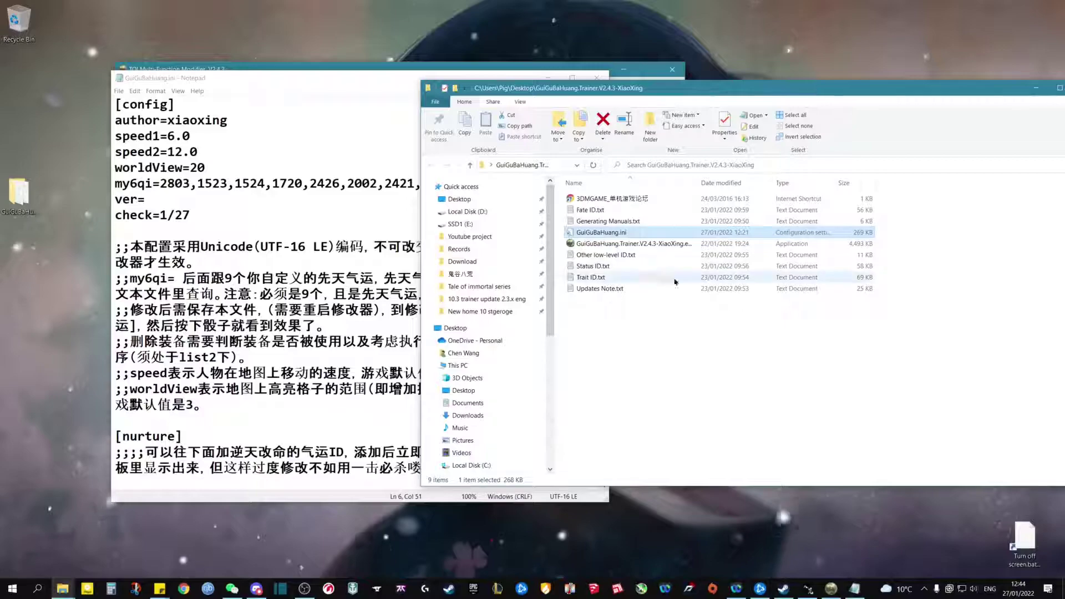
Open Trait ID.txt in Notepad and move its window to the right
{"action": "left_click", "coordinate": [585, 280]}
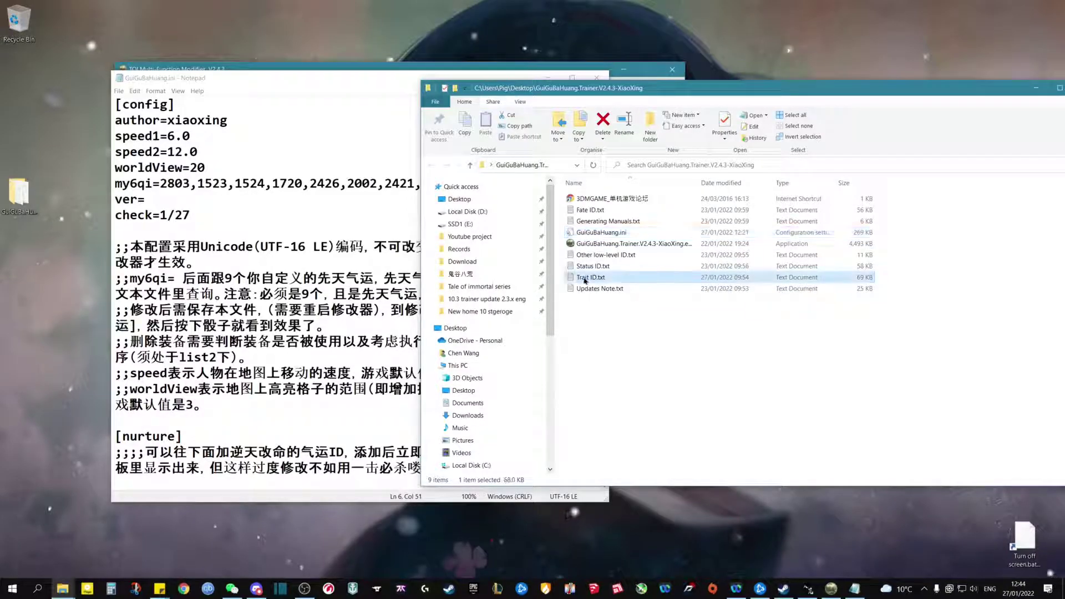
{"action": "double_click", "coordinate": [639, 283]}
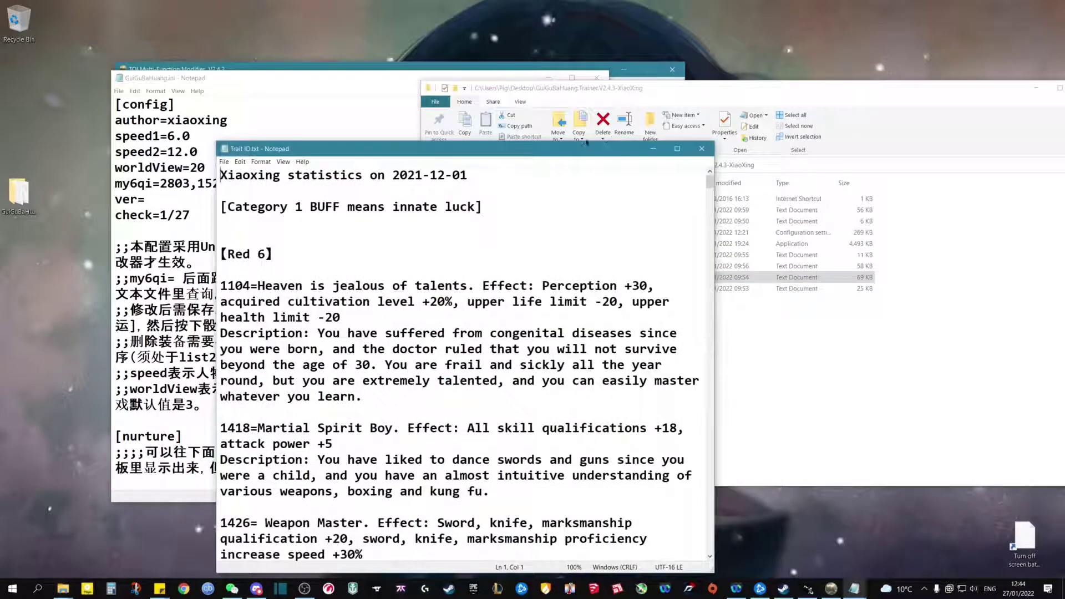
{"action": "left_click_drag", "start_coordinate": [575, 143], "coordinate": [817, 101]}
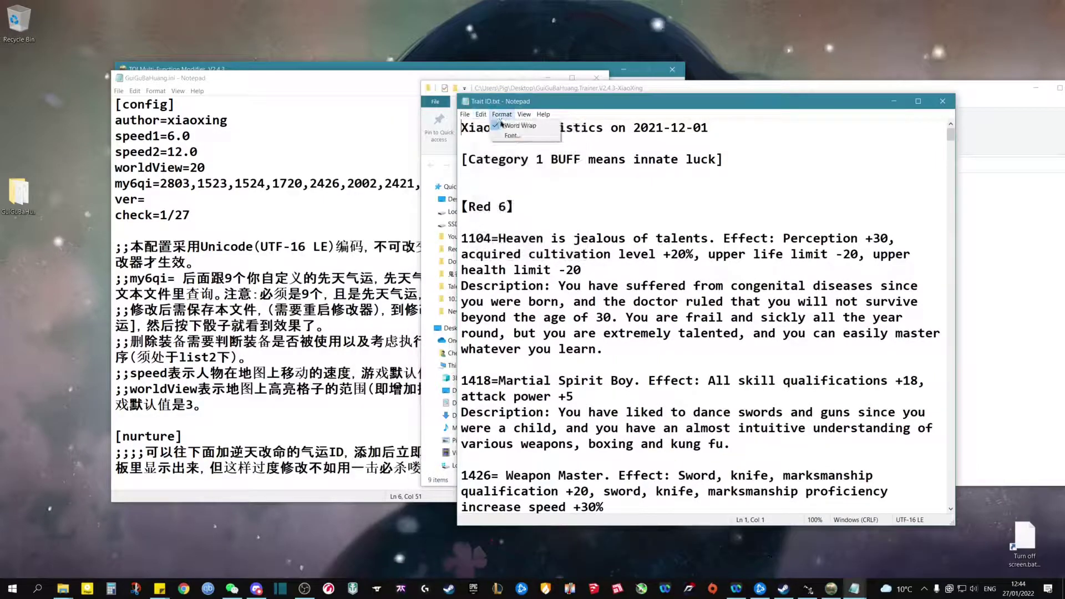
{"action": "scroll", "coordinate": [647, 239], "scroll_direction": "up", "scroll_amount": 3}
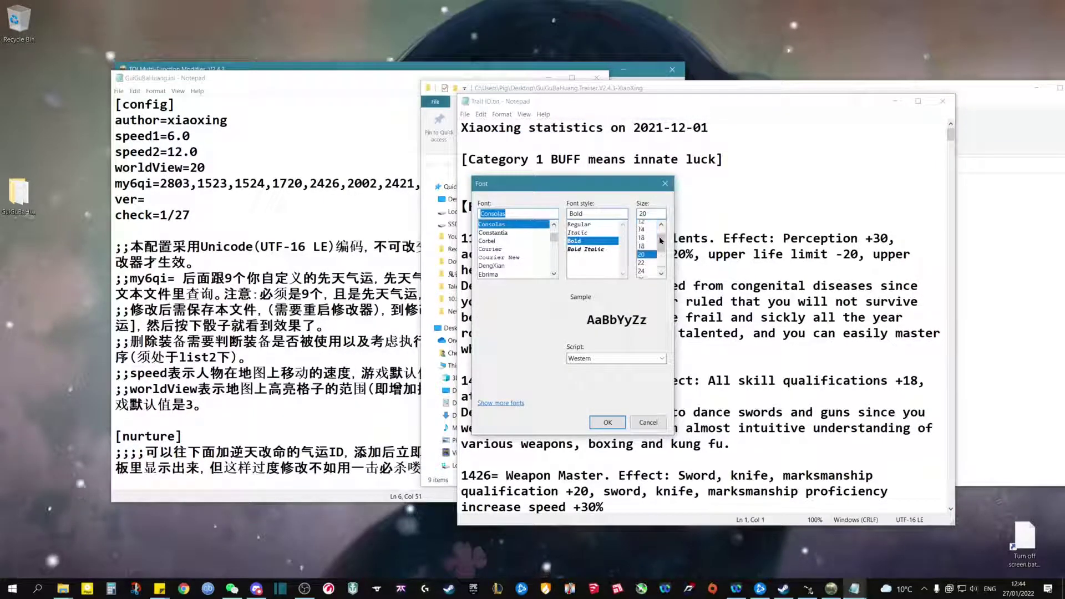
Shrink the trait list's font, select trait 1714, and return to the ini window
{"action": "left_click", "coordinate": [646, 242]}
{"action": "left_click", "coordinate": [608, 422]}
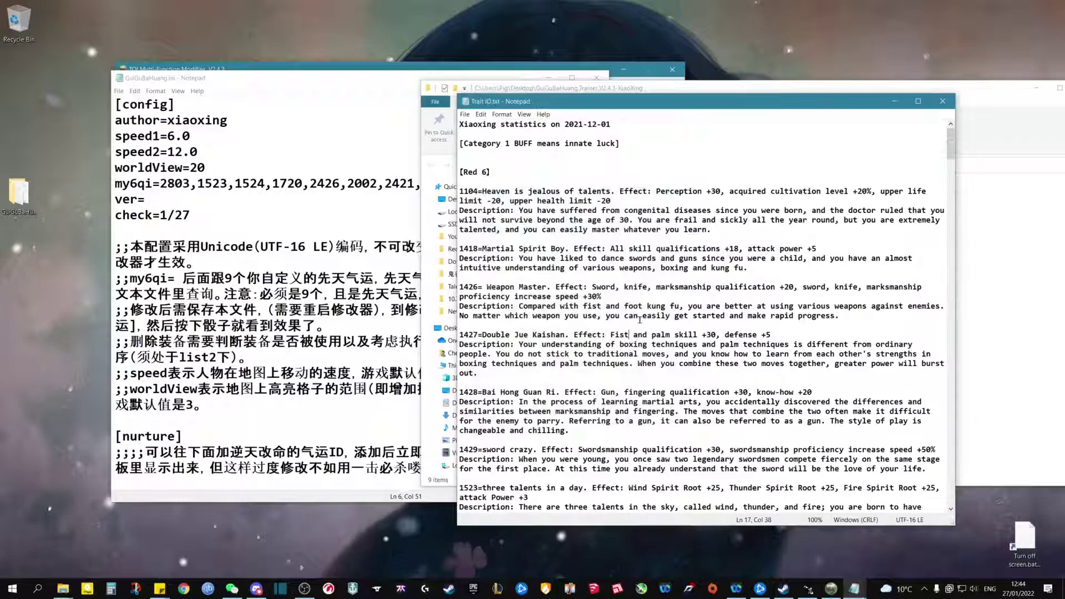
{"action": "scroll", "coordinate": [488, 200], "scroll_direction": "down", "scroll_amount": 2}
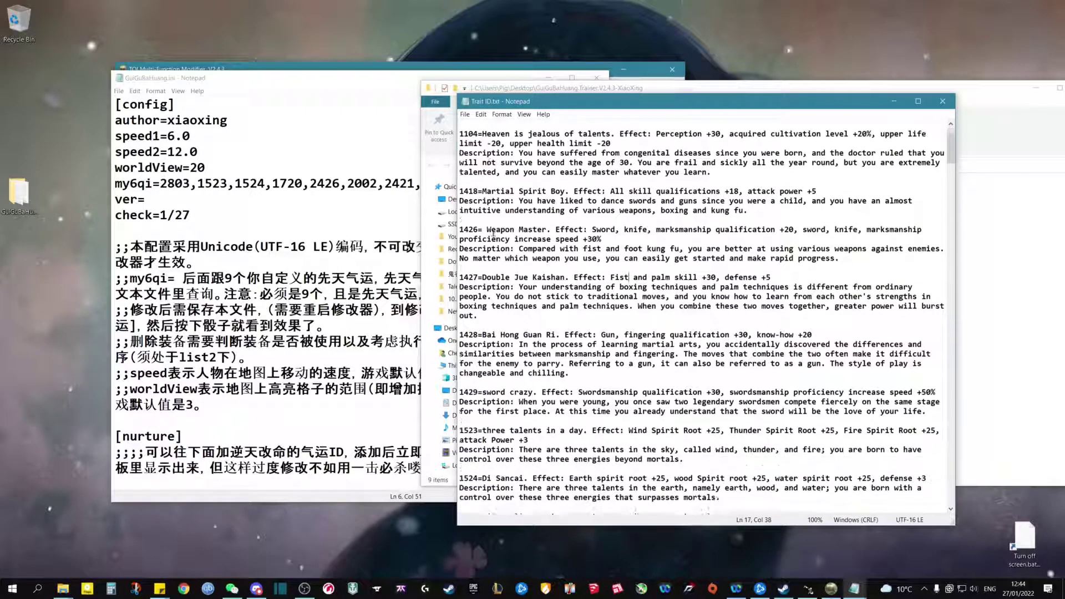
{"action": "scroll", "coordinate": [497, 239], "scroll_direction": "down", "scroll_amount": 2}
{"action": "scroll", "coordinate": [480, 173], "scroll_direction": "down", "scroll_amount": 1}
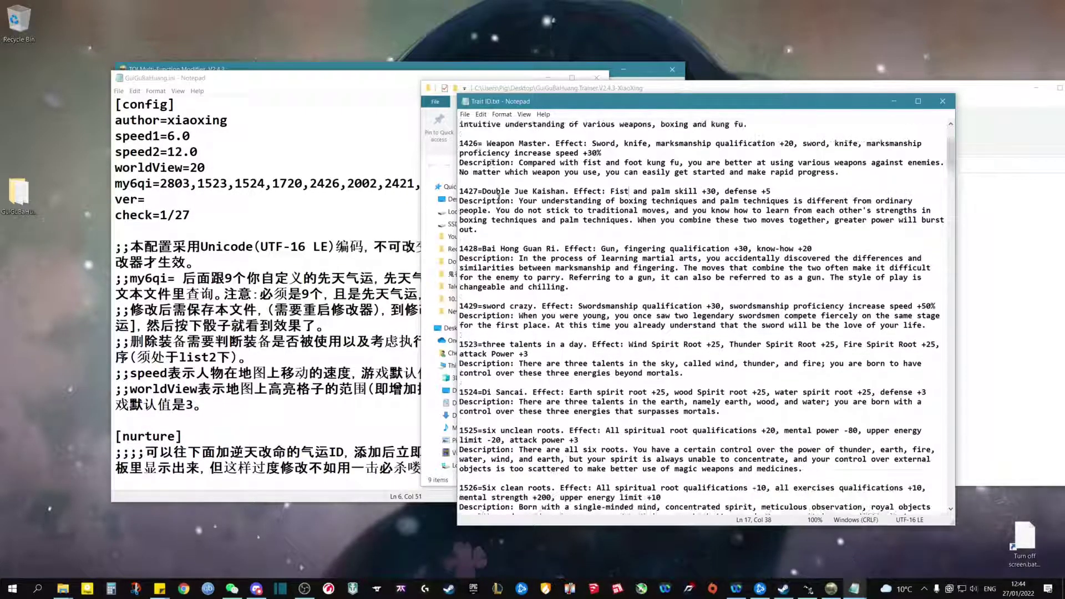
{"action": "scroll", "coordinate": [492, 191], "scroll_direction": "down", "scroll_amount": 4}
{"action": "scroll", "coordinate": [500, 208], "scroll_direction": "down", "scroll_amount": 4}
{"action": "scroll", "coordinate": [511, 227], "scroll_direction": "down", "scroll_amount": 4}
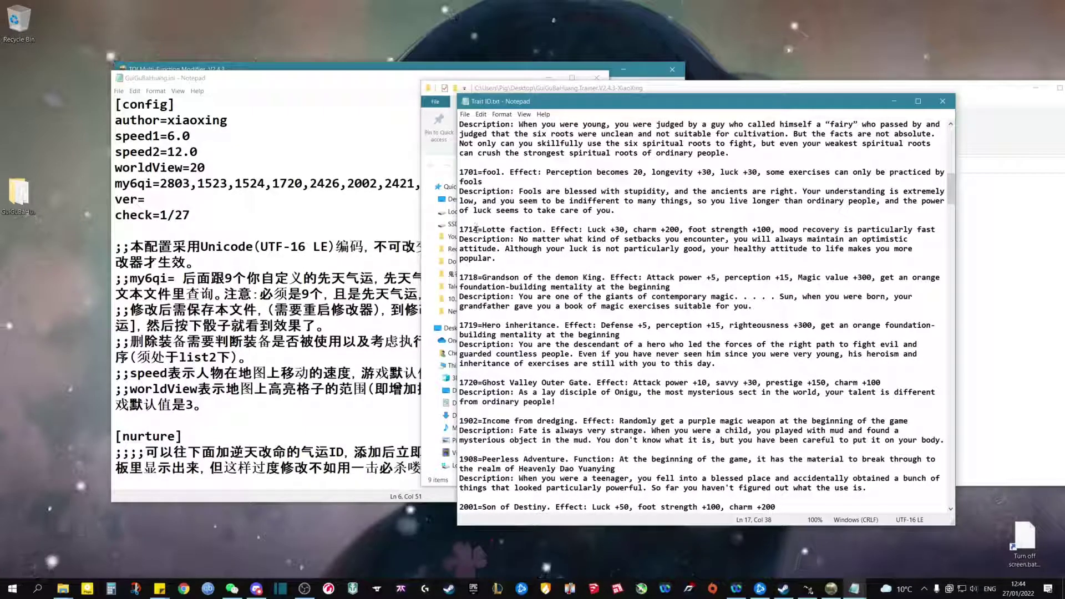
{"action": "left_click_drag", "start_coordinate": [480, 230], "coordinate": [474, 230]}
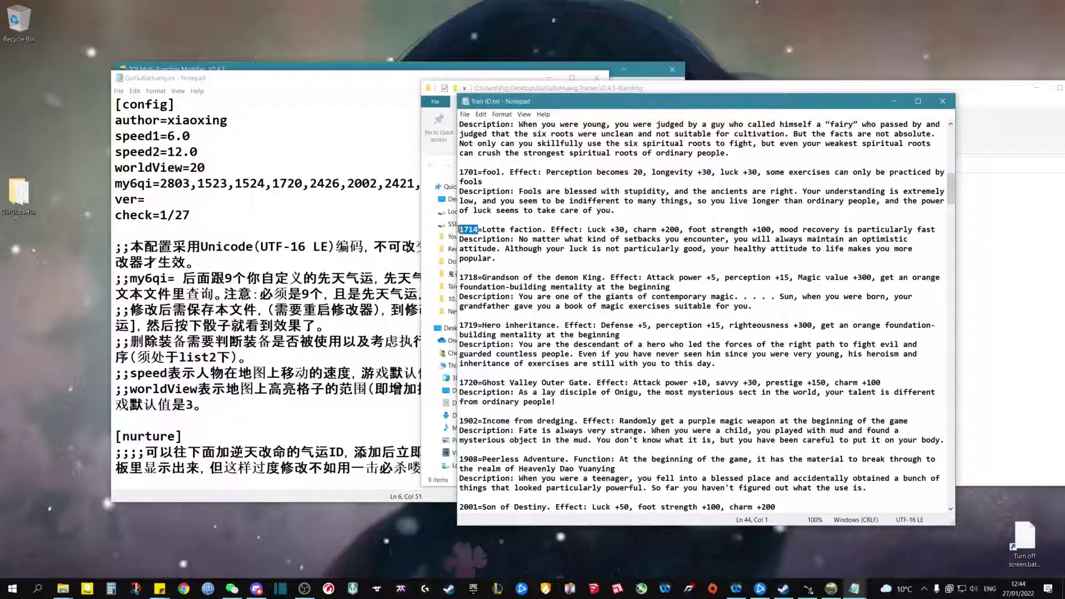
{"action": "left_click", "coordinate": [359, 183]}
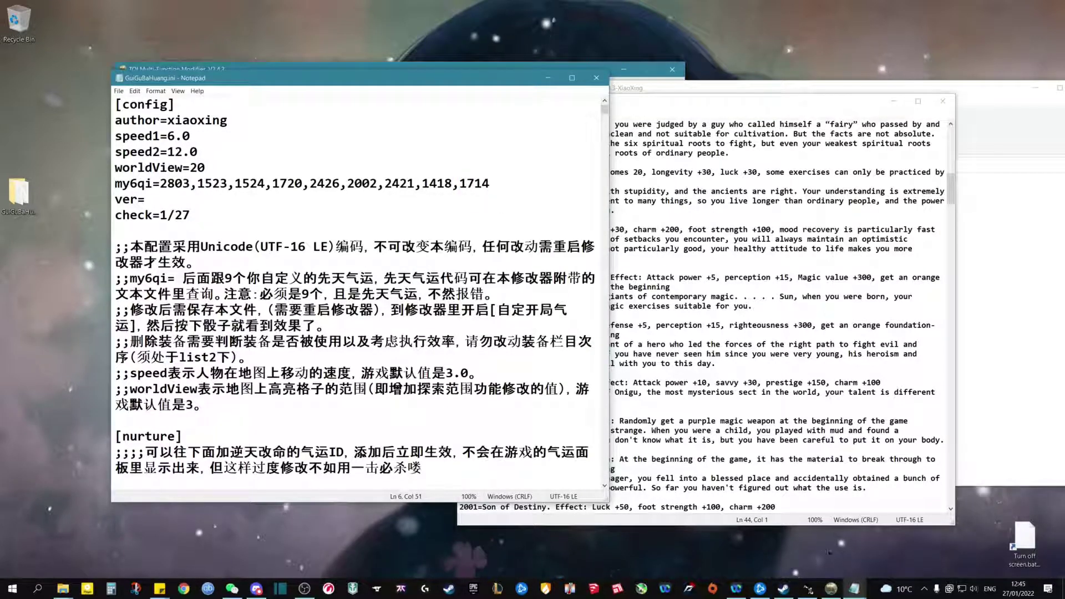
Enable 'Start with custom' in the trainer, dismiss its notice, and reroll the destinies
{"action": "left_click", "coordinate": [830, 588]}
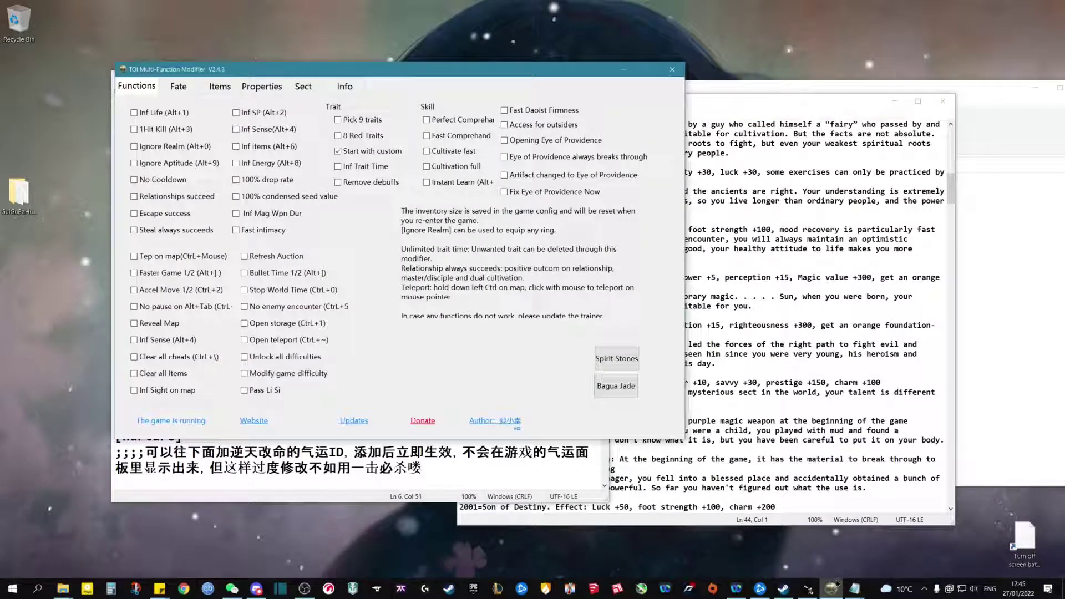
{"action": "left_click", "coordinate": [338, 152]}
{"action": "left_click", "coordinate": [462, 280]}
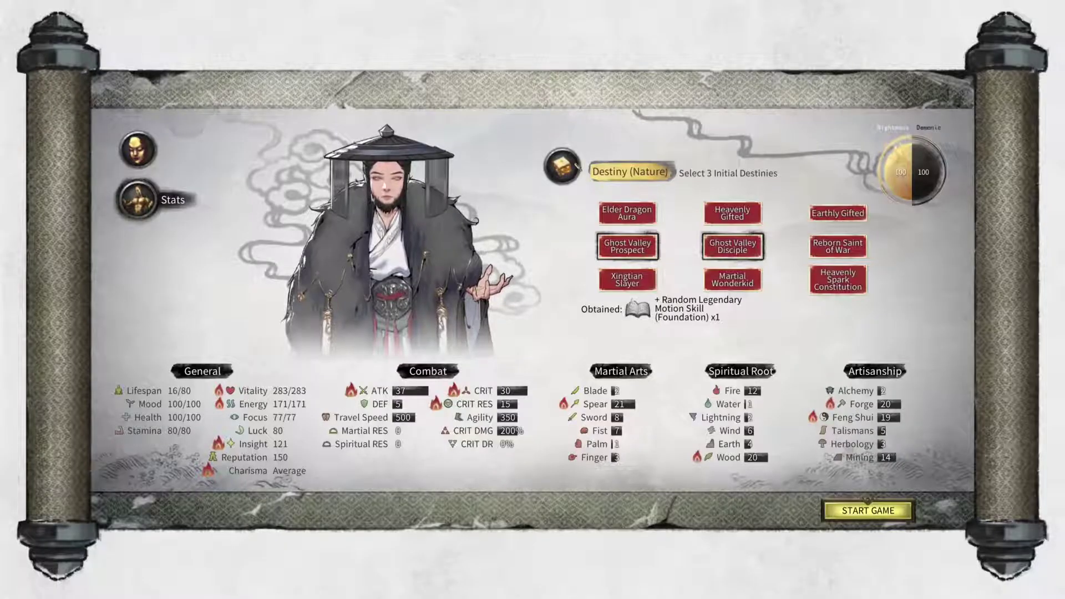
{"action": "left_click", "coordinate": [577, 170]}
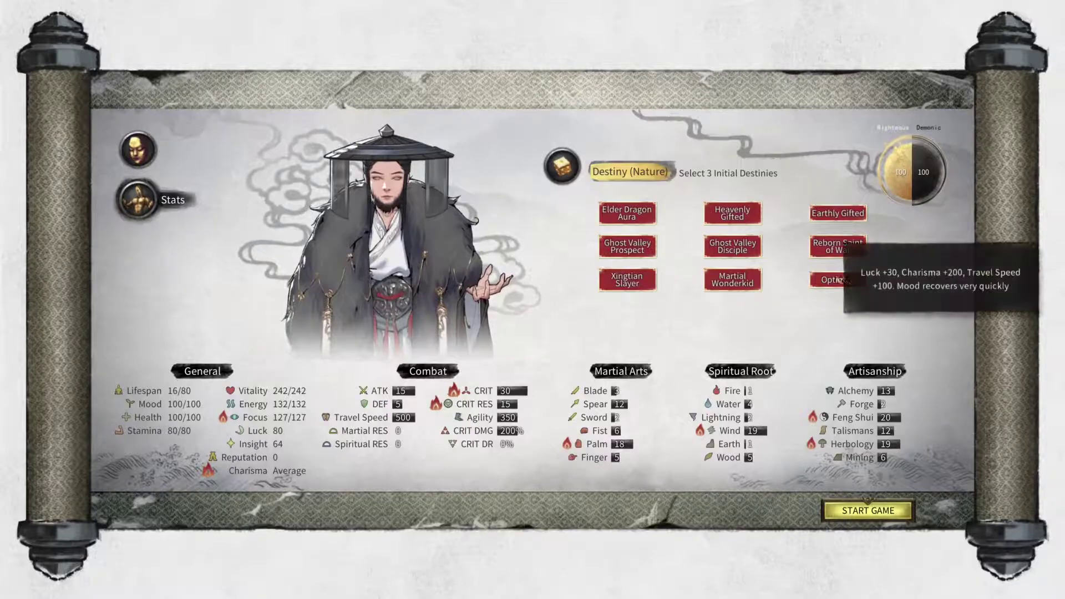
{"action": "mouse_move", "coordinate": [834, 279]}
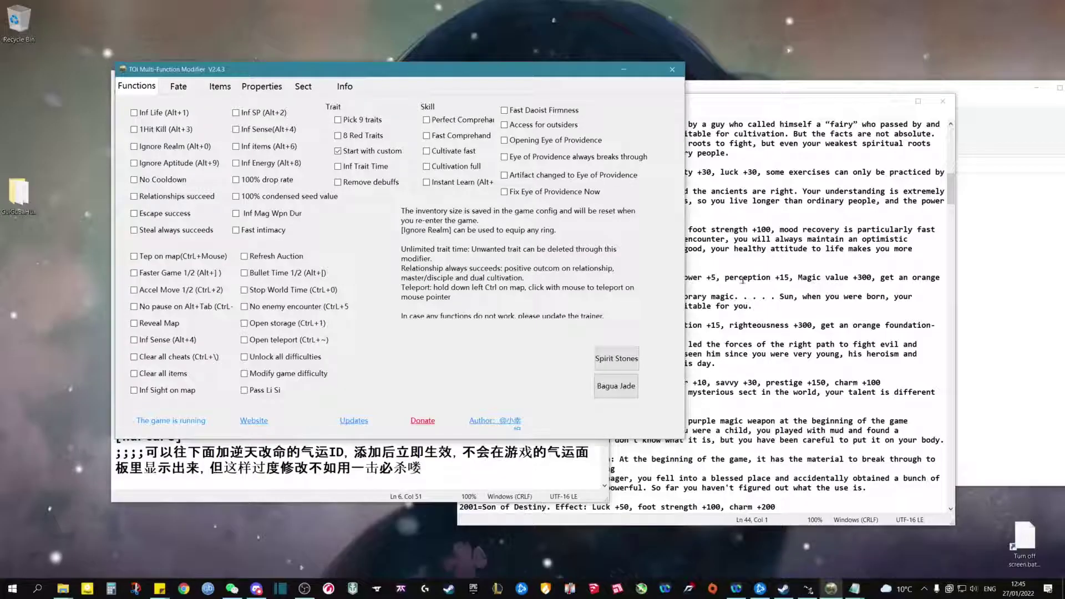
Review the 1714 Lotte faction entry and select ID 1714 at the end of my6qi
{"action": "left_click", "coordinate": [747, 278]}
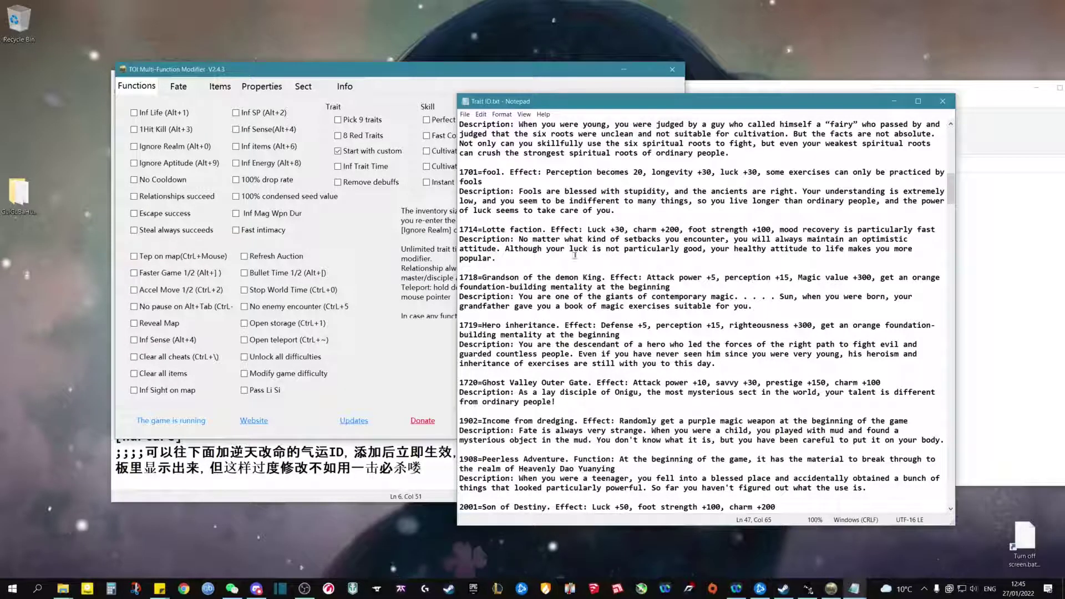
{"action": "left_click_drag", "start_coordinate": [626, 230], "coordinate": [717, 230]}
{"action": "left_click", "coordinate": [726, 230]}
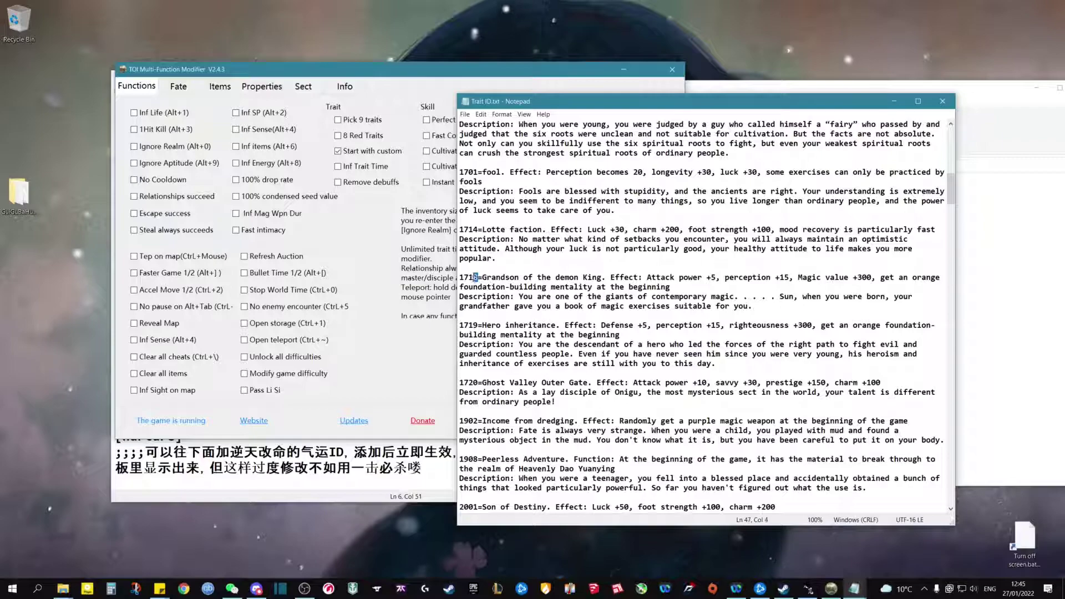
{"action": "key", "text": "alt+Tab"}
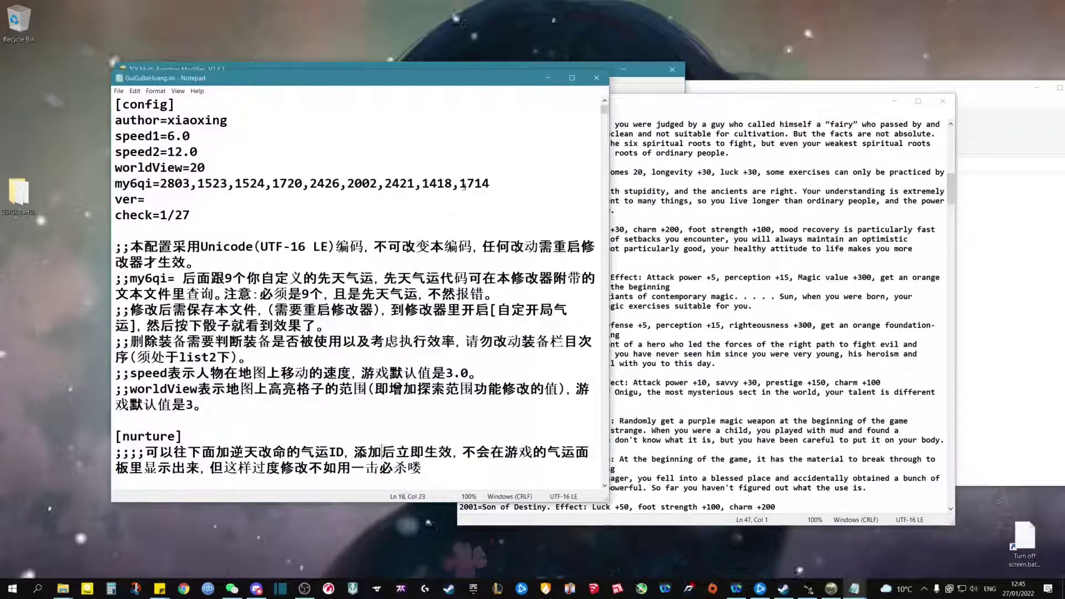
{"action": "left_click_drag", "start_coordinate": [466, 184], "coordinate": [474, 184]}
{"action": "double_click", "coordinate": [467, 183]}
{"action": "type", "text": "1718"}
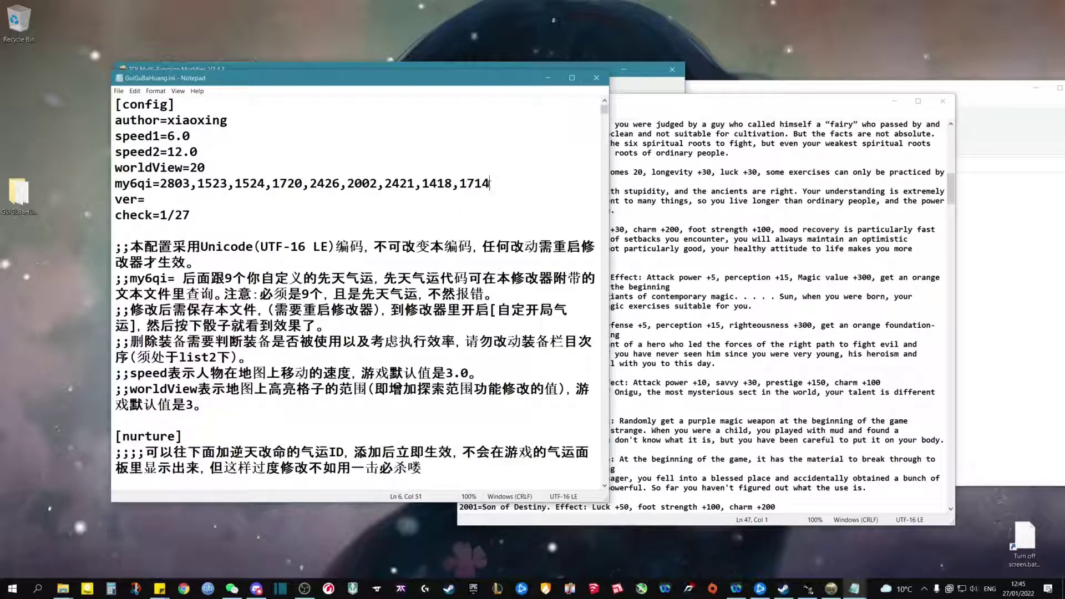
{"action": "double_click", "coordinate": [467, 183]}
{"action": "type", "text": "1718"}
Save the ini, close Notepad, and reopen GuiGuBaHuang.ini from the trainer folder to verify
{"action": "key", "text": "ctrl+s"}
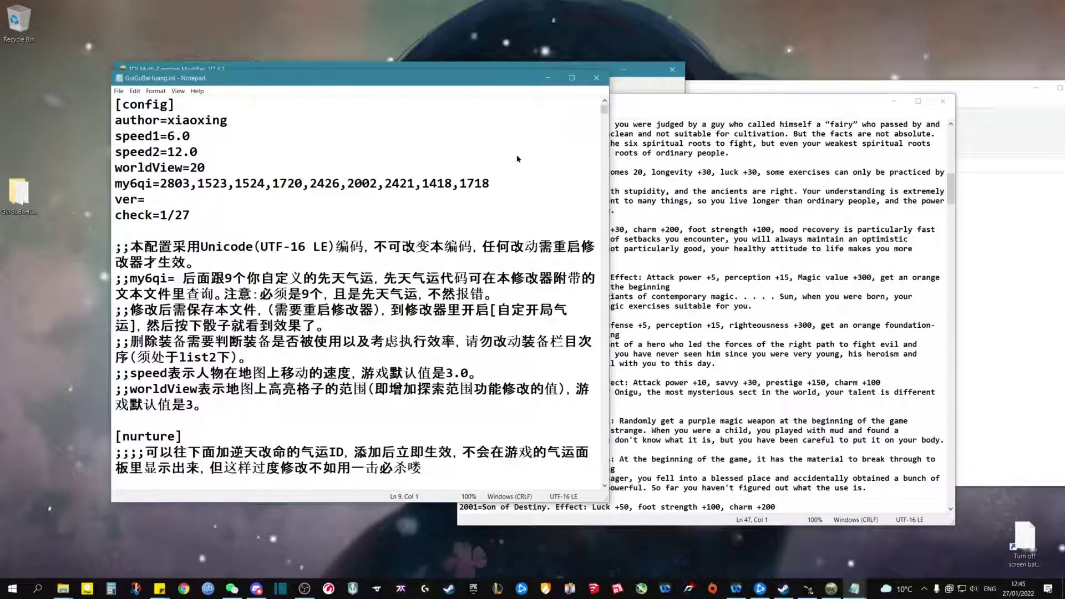
{"action": "key", "text": "ctrl+shift+s"}
{"action": "left_click", "coordinate": [575, 379]}
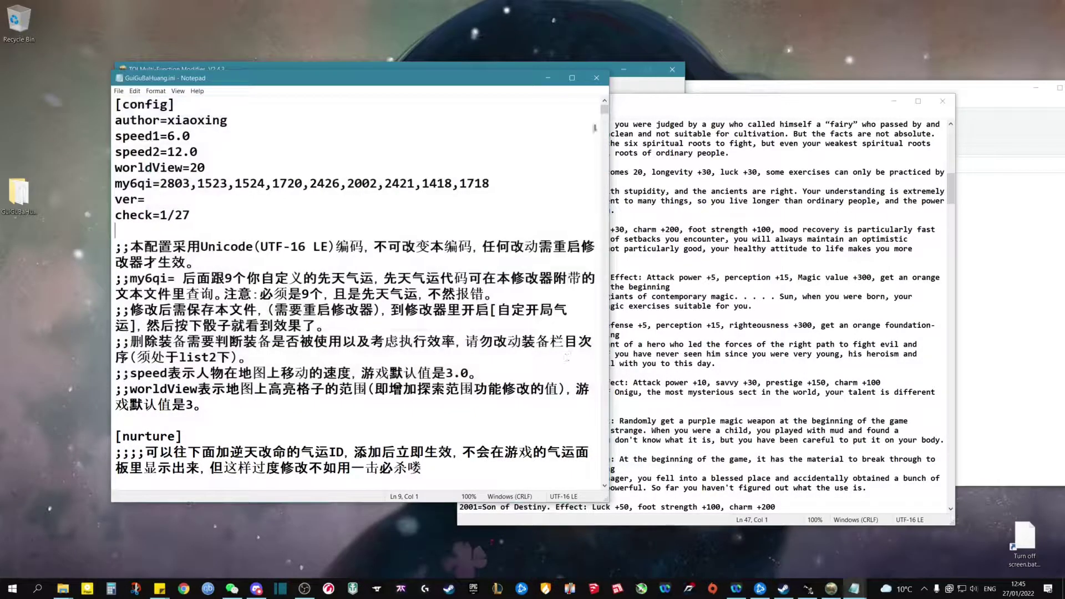
{"action": "left_click", "coordinate": [595, 79]}
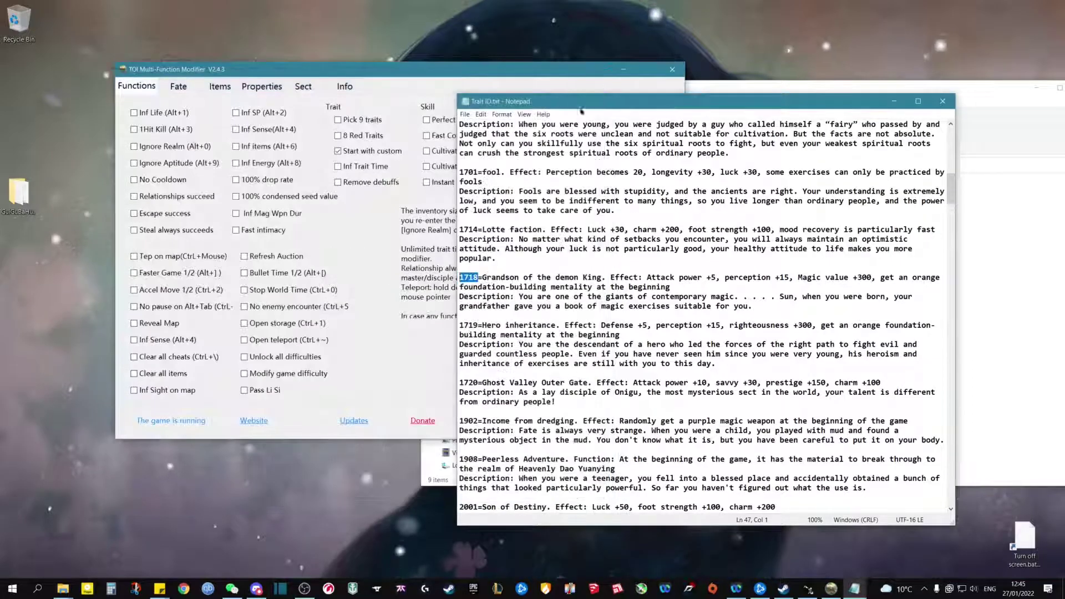
{"action": "left_click", "coordinate": [995, 318]}
{"action": "double_click", "coordinate": [616, 232]}
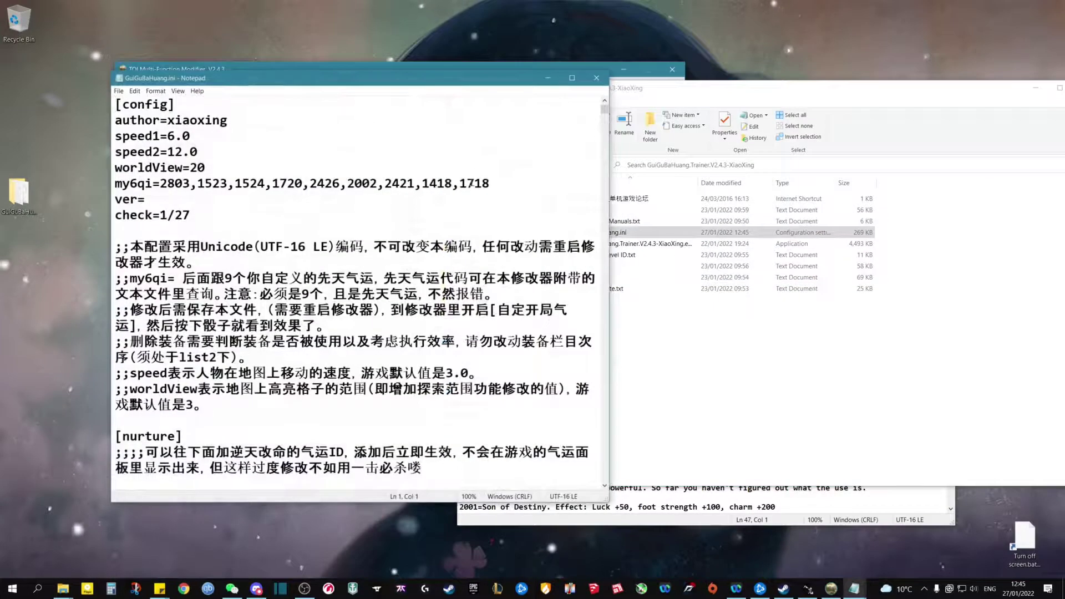
{"action": "left_click", "coordinate": [711, 493]}
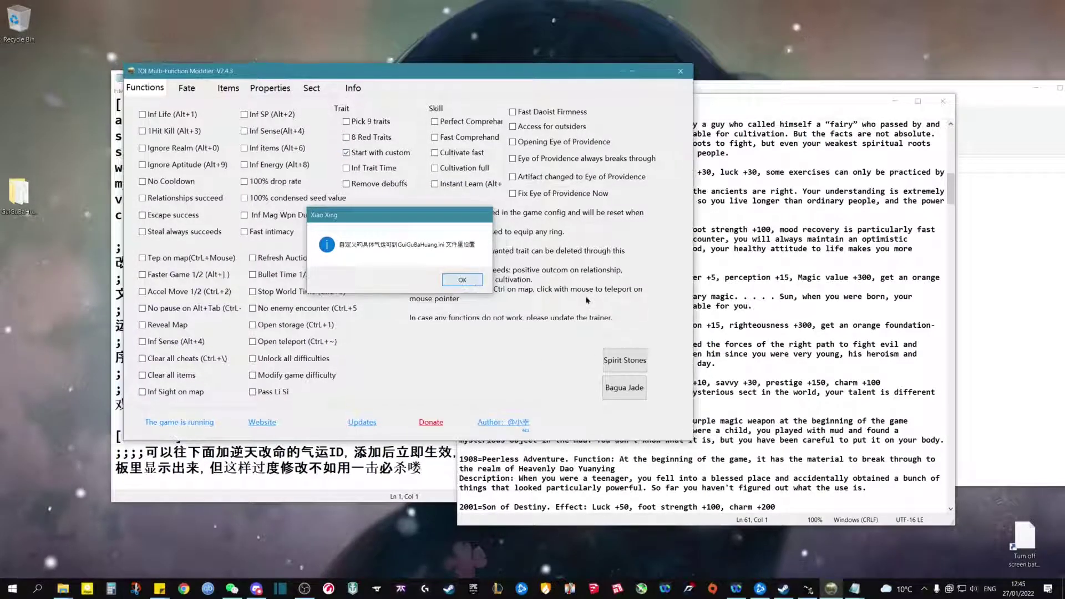
Accept the custom-start notice, reroll in the game, and pick Grandchild of a Demonic One
{"action": "left_click", "coordinate": [461, 282]}
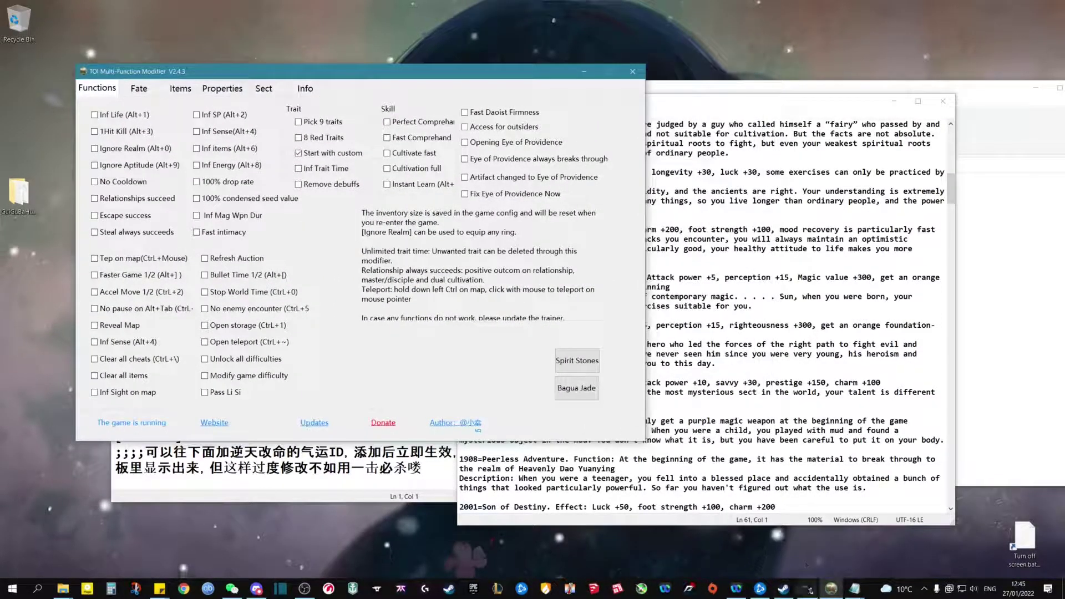
{"action": "left_click", "coordinate": [809, 588]}
{"action": "left_click", "coordinate": [562, 167]}
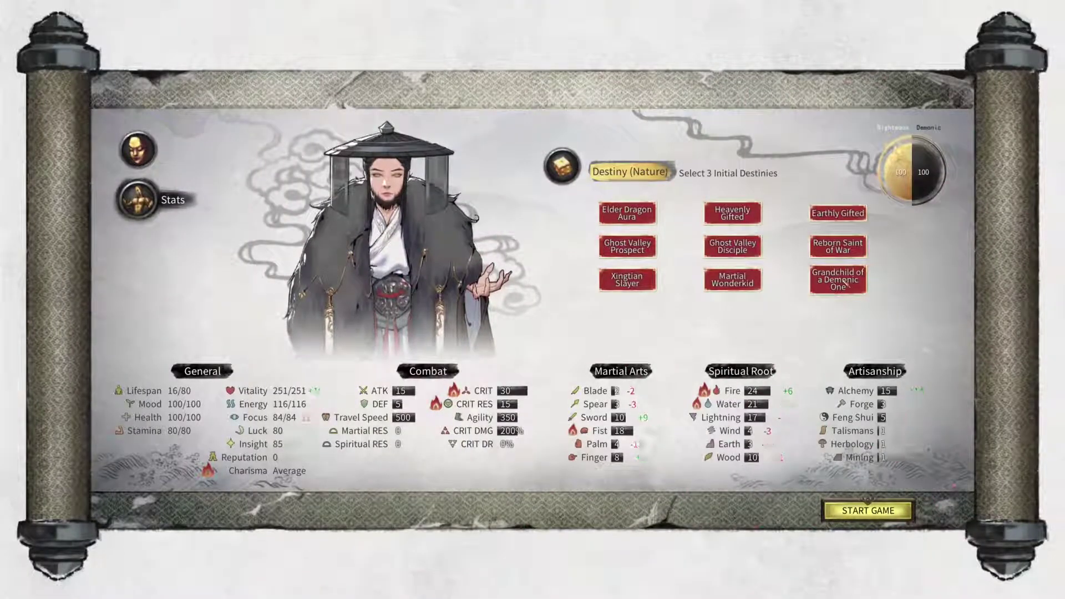
{"action": "left_click", "coordinate": [846, 281]}
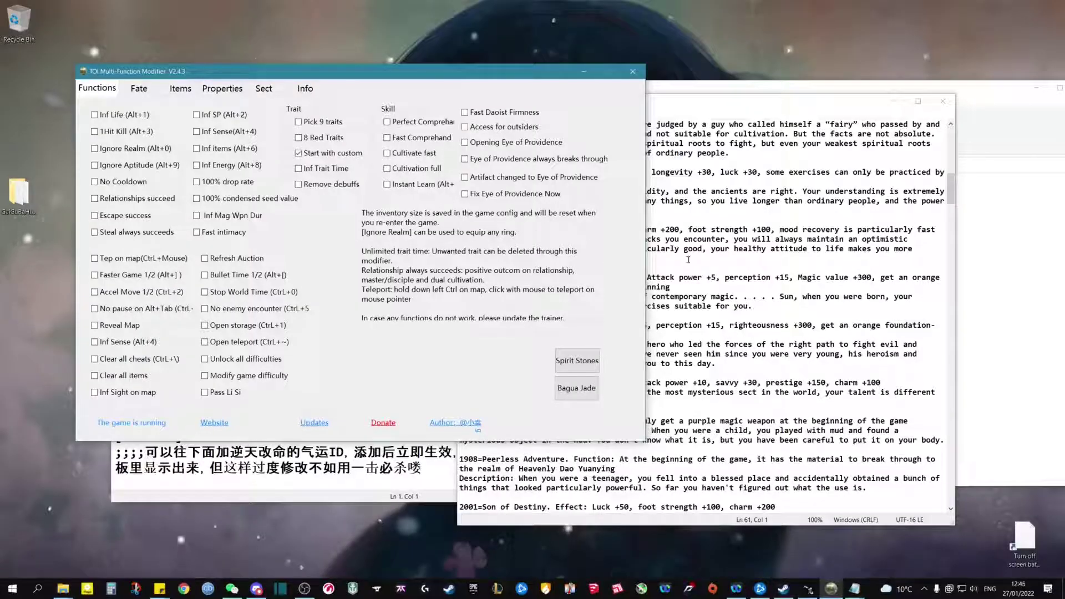
Compare the custom destiny IDs on the my6qi line against Trait ID.txt
{"action": "left_click", "coordinate": [688, 262]}
{"action": "left_click", "coordinate": [367, 452]}
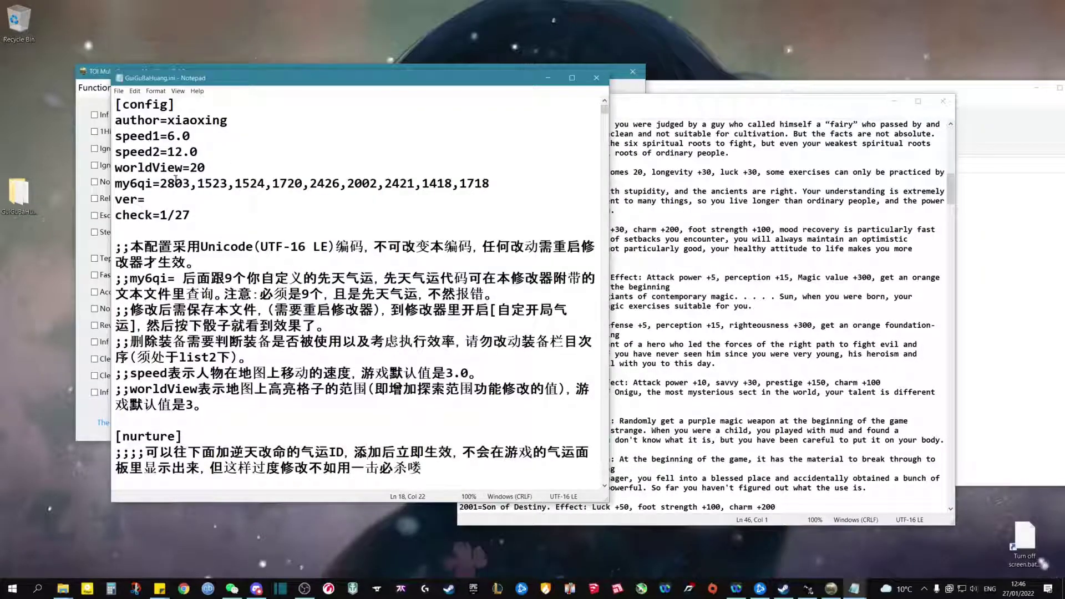
{"action": "left_click_drag", "start_coordinate": [160, 183], "coordinate": [492, 184]}
{"action": "left_click", "coordinate": [491, 183]}
{"action": "left_click", "coordinate": [695, 489]}
{"action": "scroll", "coordinate": [510, 305], "scroll_direction": "down", "scroll_amount": 6}
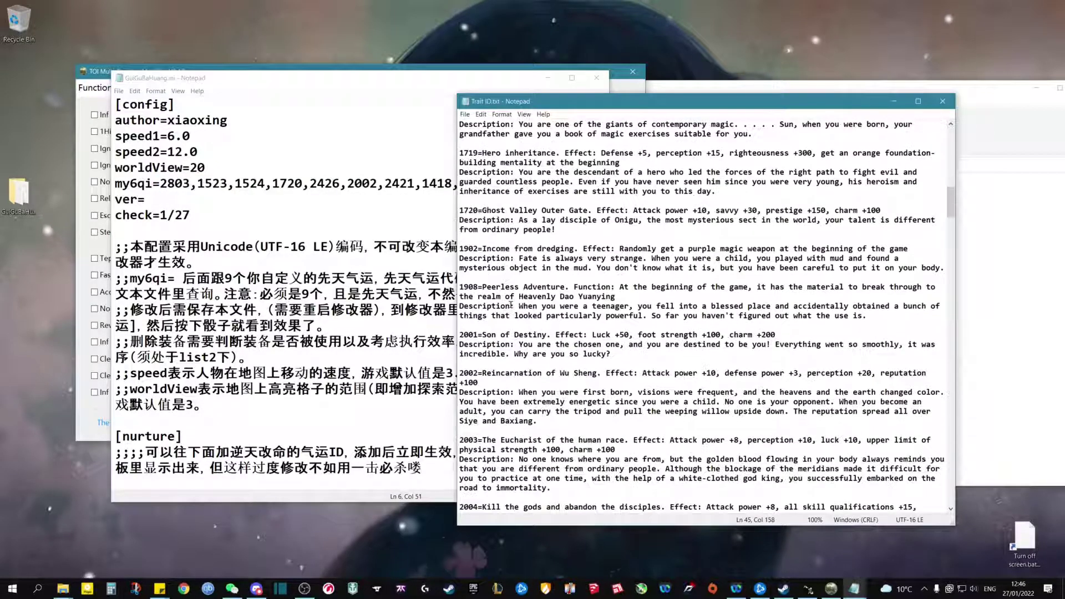
{"action": "scroll", "coordinate": [510, 305], "scroll_direction": "down", "scroll_amount": 15}
{"action": "left_click", "coordinate": [481, 183]}
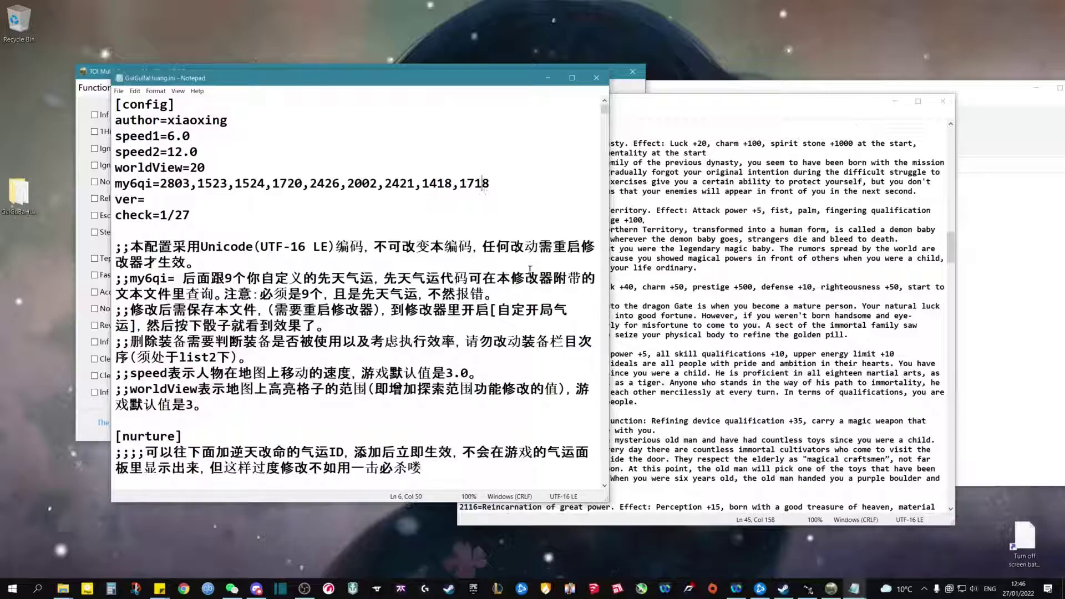
Re-enable 'Start with custom' in the trainer, accept the notice, and reroll the destinies
{"action": "left_click", "coordinate": [108, 89]}
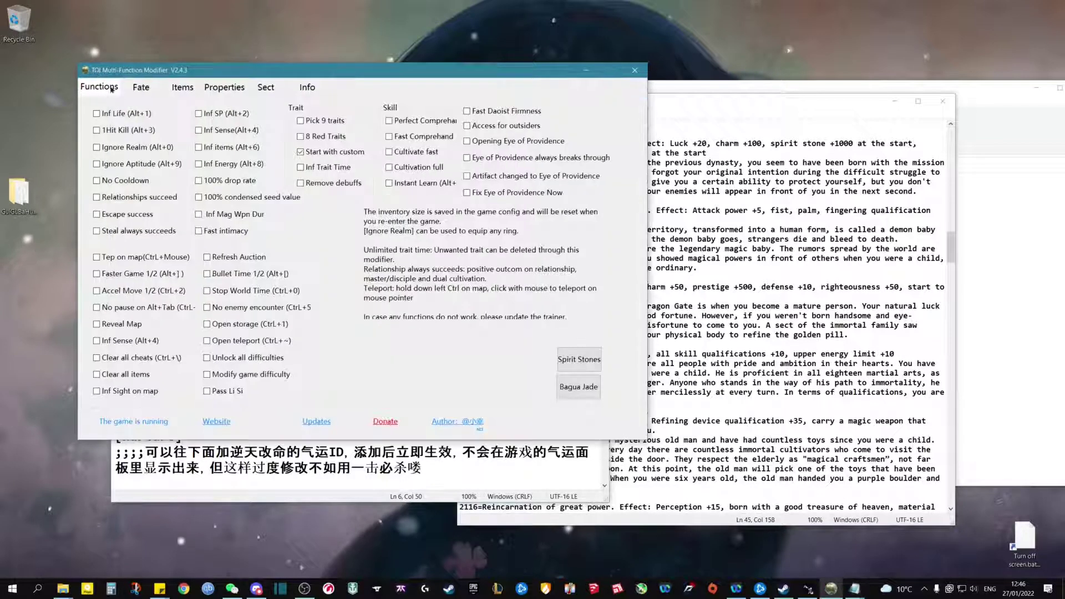
{"action": "left_click", "coordinate": [400, 468]}
{"action": "left_click", "coordinate": [202, 78]}
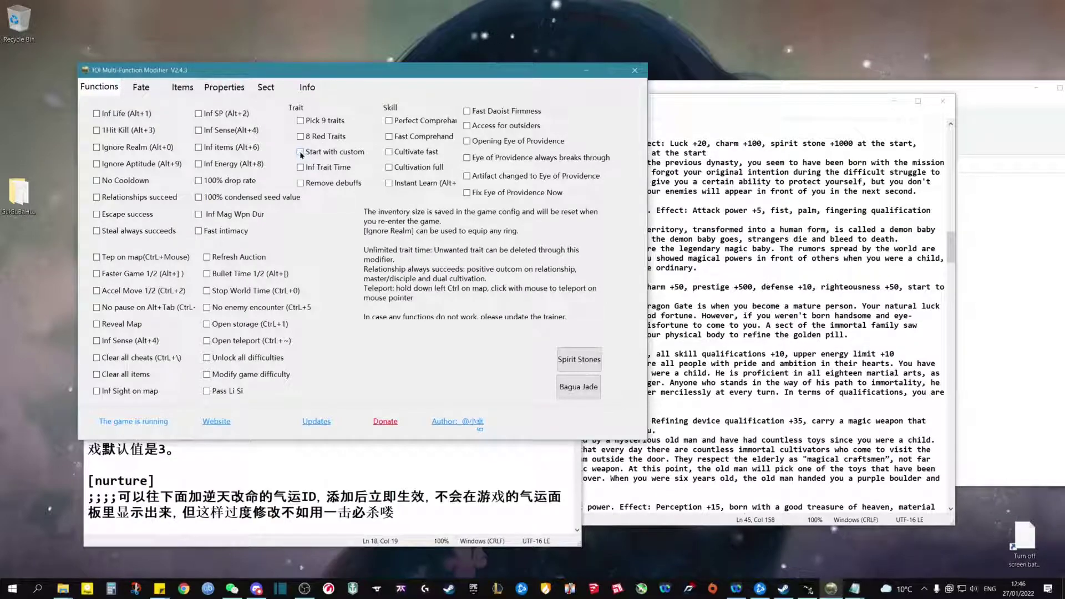
{"action": "left_click", "coordinate": [301, 154]}
{"action": "left_click", "coordinate": [424, 280]}
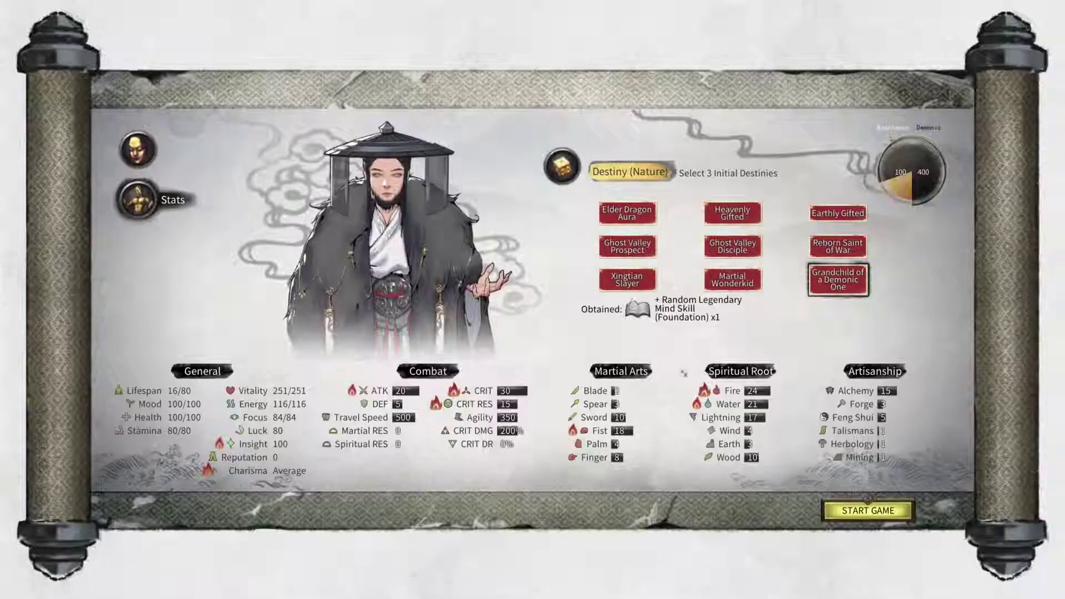
{"action": "left_click", "coordinate": [562, 166]}
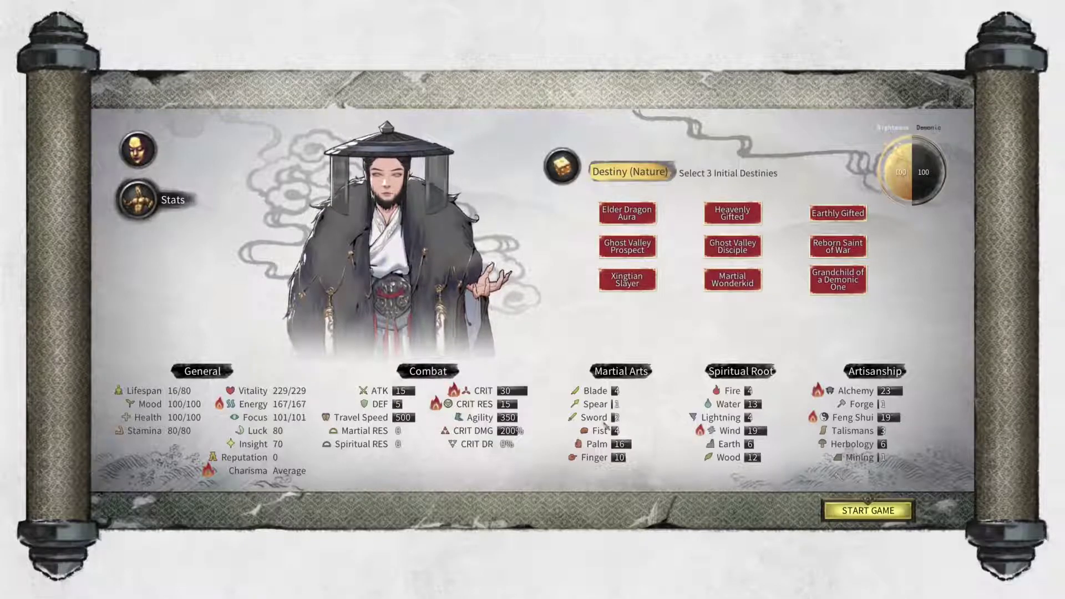
Review the modifier's Info and Properties pages, then close the Trait ID list
{"action": "key", "text": "alt+Tab"}
{"action": "left_click", "coordinate": [266, 86]}
{"action": "left_click", "coordinate": [309, 87]}
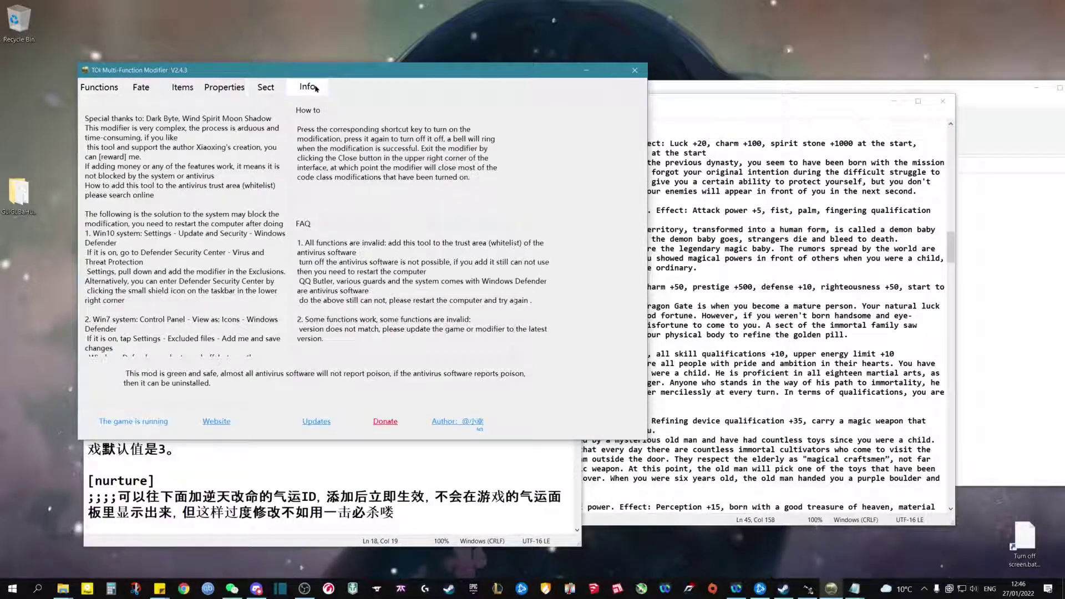
{"action": "left_click", "coordinate": [210, 89]}
{"action": "scroll", "coordinate": [162, 194], "scroll_direction": "down", "scroll_amount": 5}
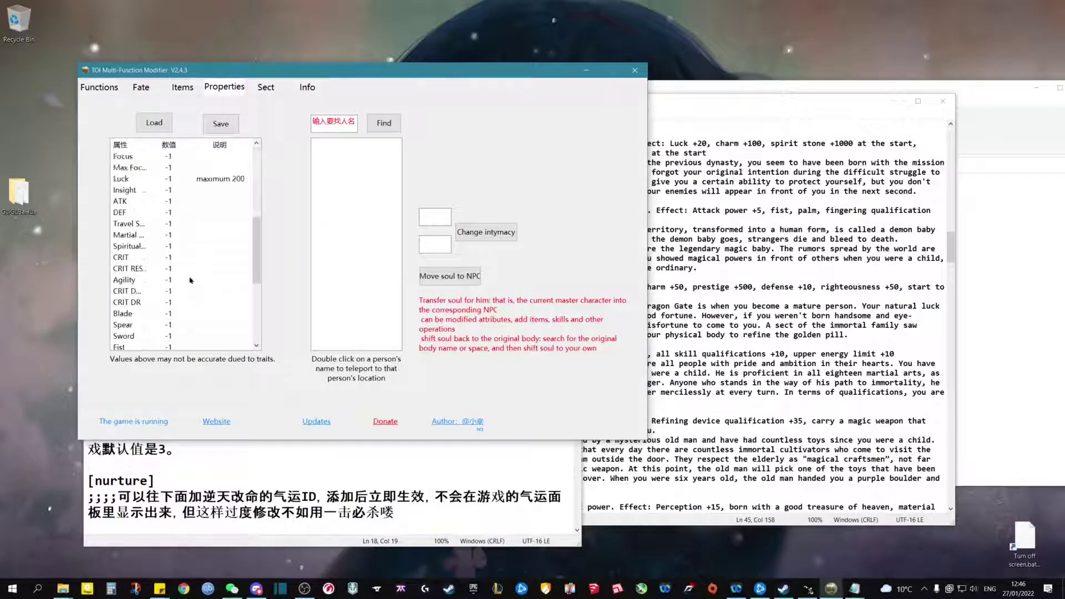
{"action": "scroll", "coordinate": [162, 194], "scroll_direction": "down", "scroll_amount": 5}
{"action": "scroll", "coordinate": [161, 193], "scroll_direction": "up", "scroll_amount": 5}
{"action": "scroll", "coordinate": [162, 194], "scroll_direction": "up", "scroll_amount": 5}
{"action": "left_click", "coordinate": [740, 315]}
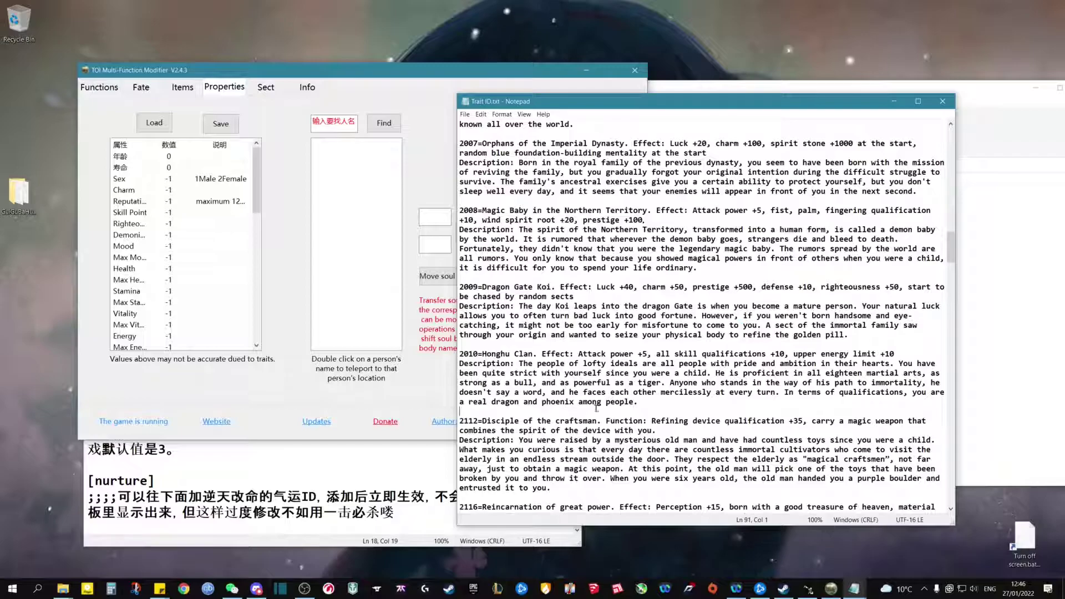
{"action": "scroll", "coordinate": [597, 408], "scroll_direction": "down", "scroll_amount": 6}
{"action": "scroll", "coordinate": [595, 408], "scroll_direction": "up", "scroll_amount": 13}
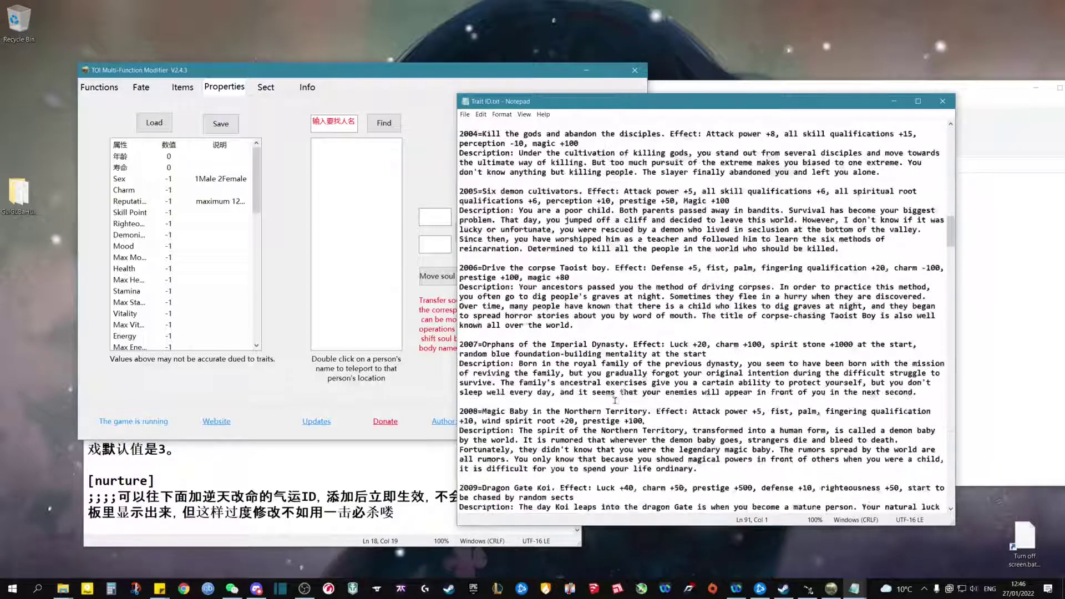
{"action": "left_click", "coordinate": [943, 101]}
Close the modifier, the trainer folder and the GuiGuBaHuang.ini settings file
{"action": "left_click", "coordinate": [635, 69]}
{"action": "left_click", "coordinate": [535, 92]}
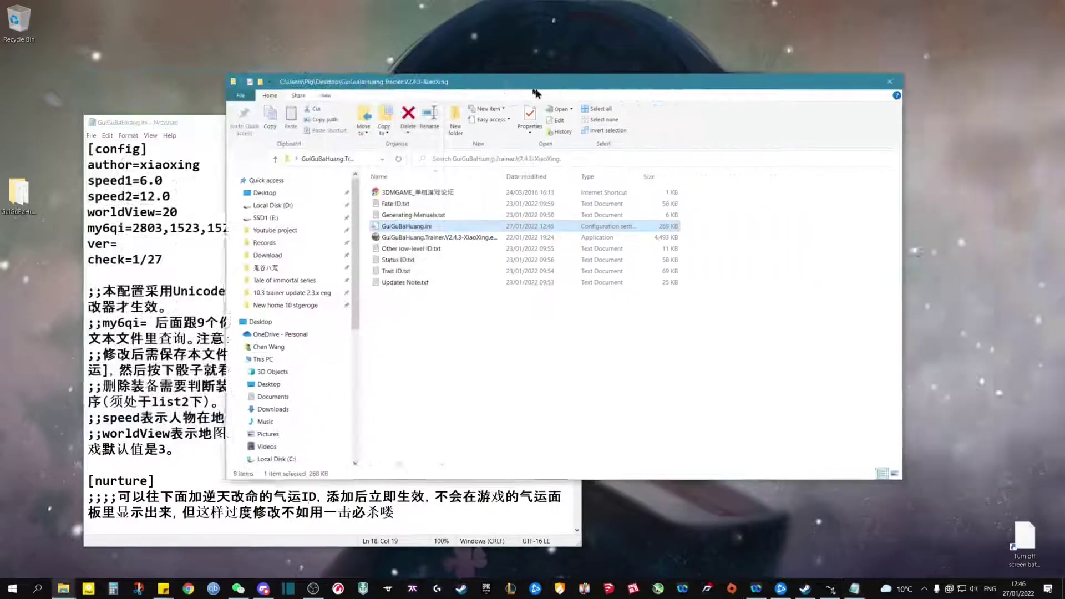
{"action": "left_click", "coordinate": [889, 81]}
{"action": "left_click_drag", "start_coordinate": [250, 122], "coordinate": [442, 84]}
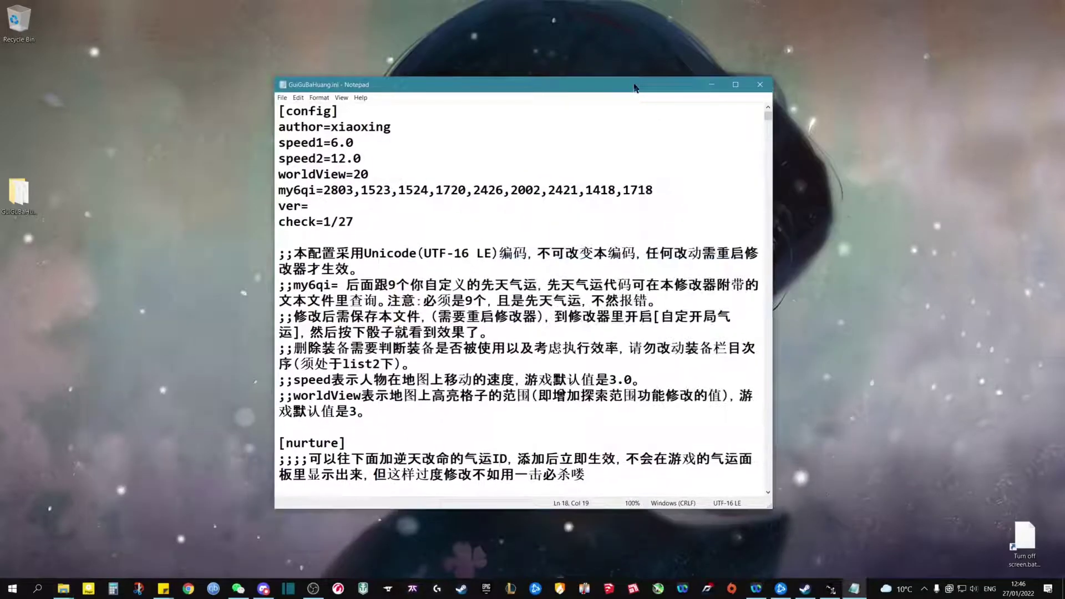
{"action": "left_click", "coordinate": [759, 84]}
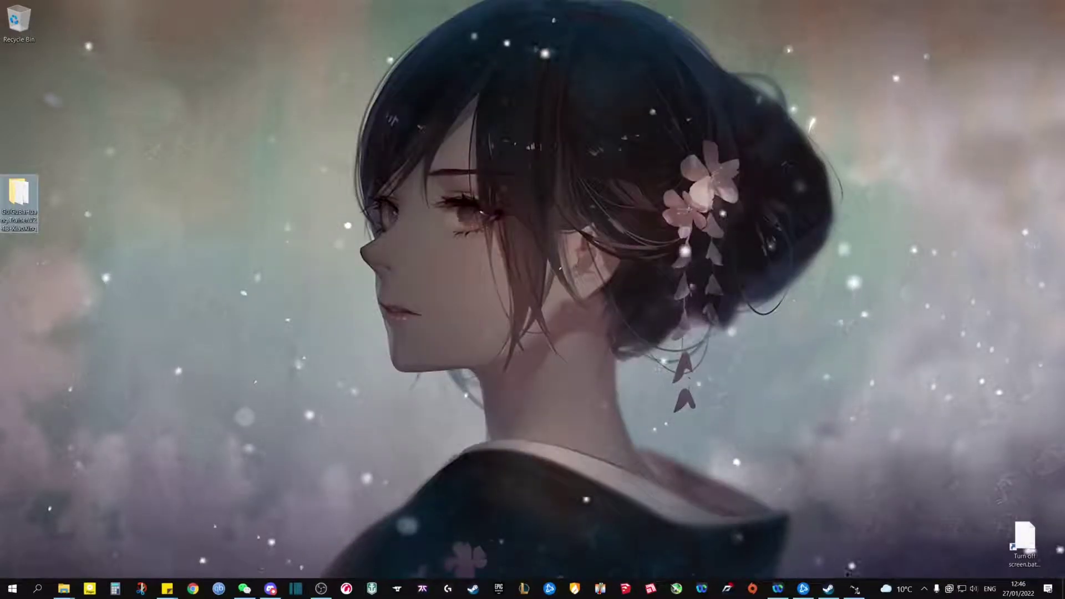
Return to Tale of Immortal's character creation offering Grandchild of a Demonic One
{"action": "left_click", "coordinate": [853, 589]}
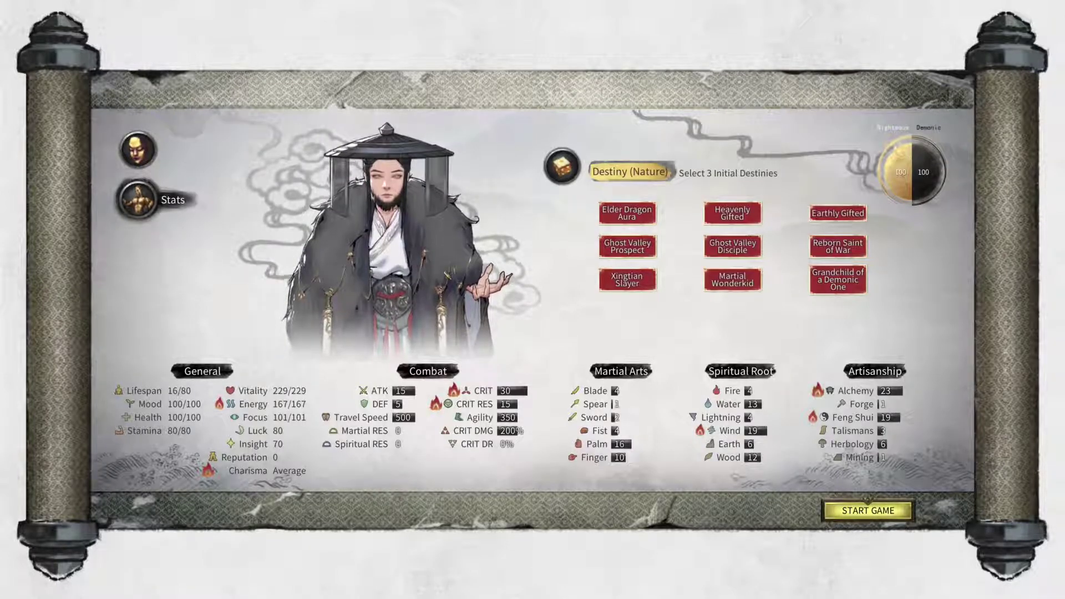
{"action": "key", "text": "super+Tab"}
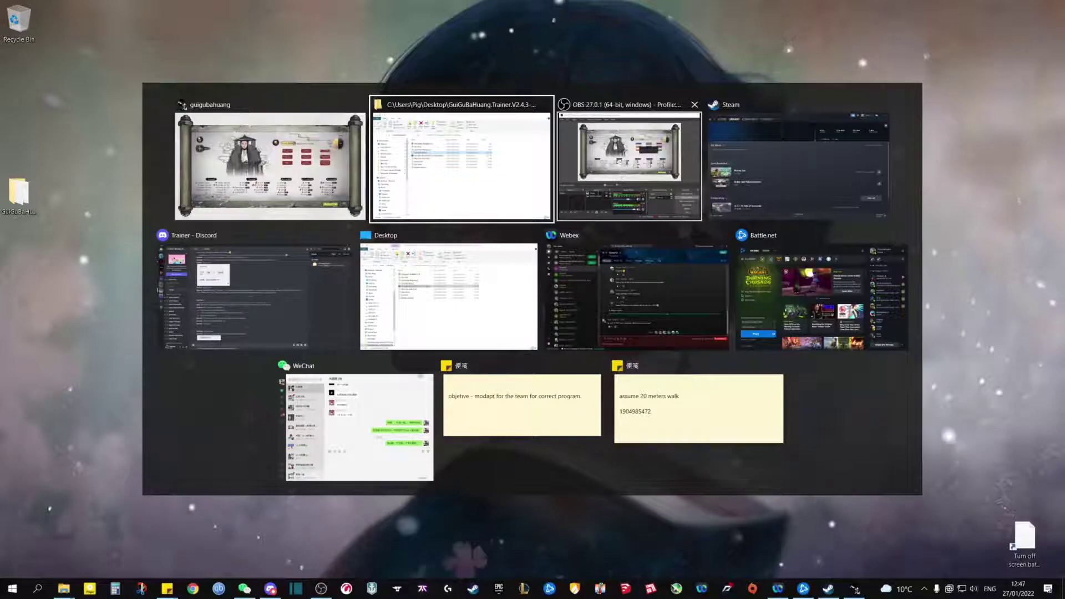
{"action": "key", "text": "Escape"}
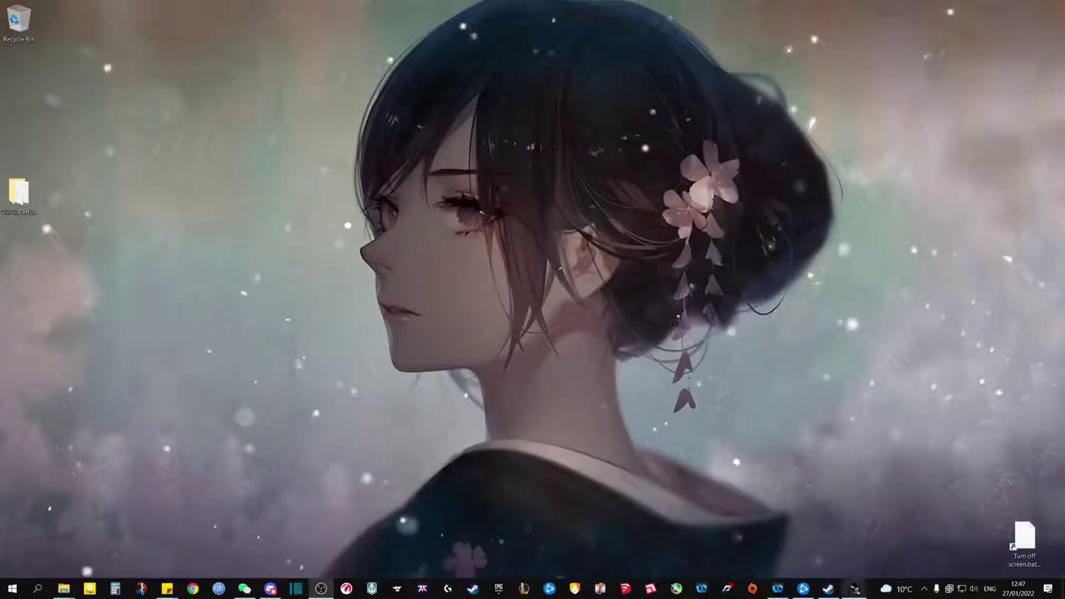
{"action": "left_click", "coordinate": [855, 588]}
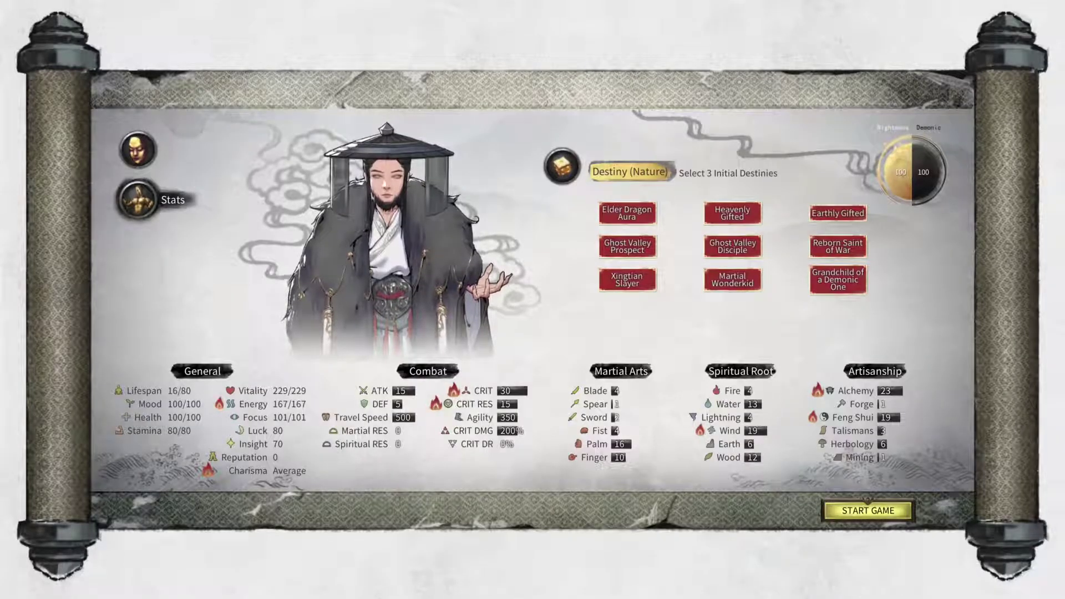